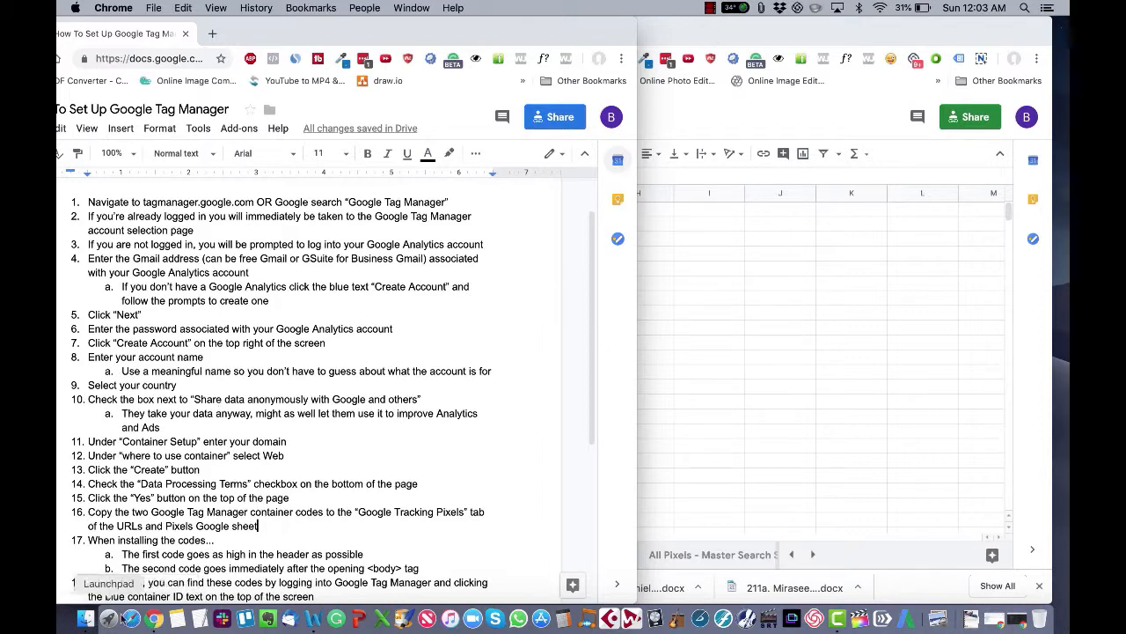
# Step: Open a new incognito browser window and position it beside the instructions document
pyautogui.rightClick(153, 618)
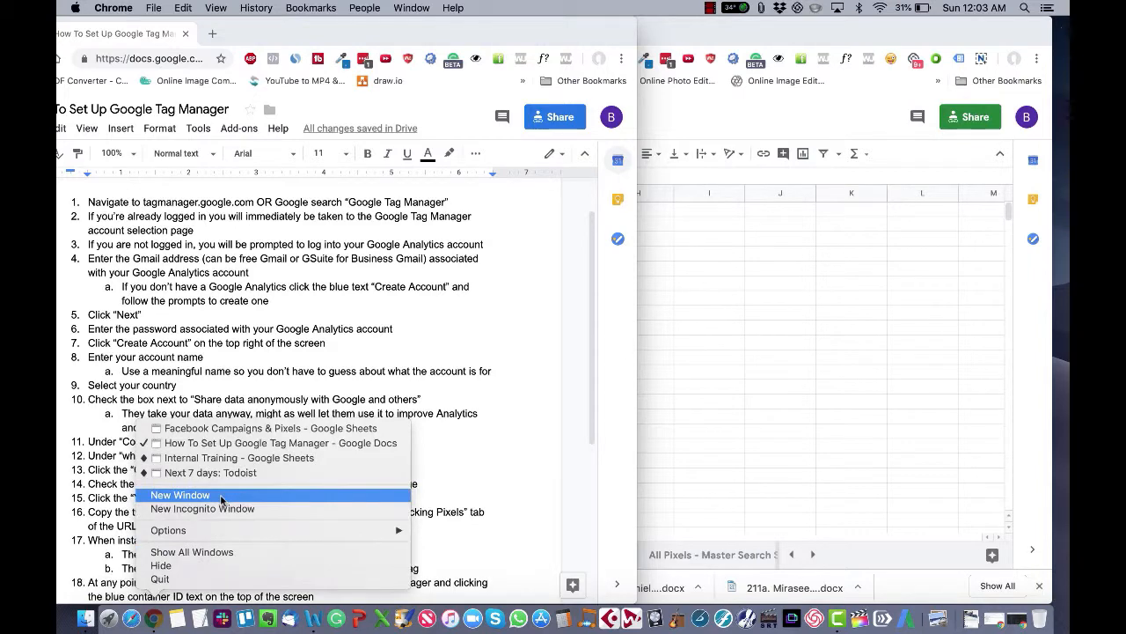
pyautogui.click(222, 507)
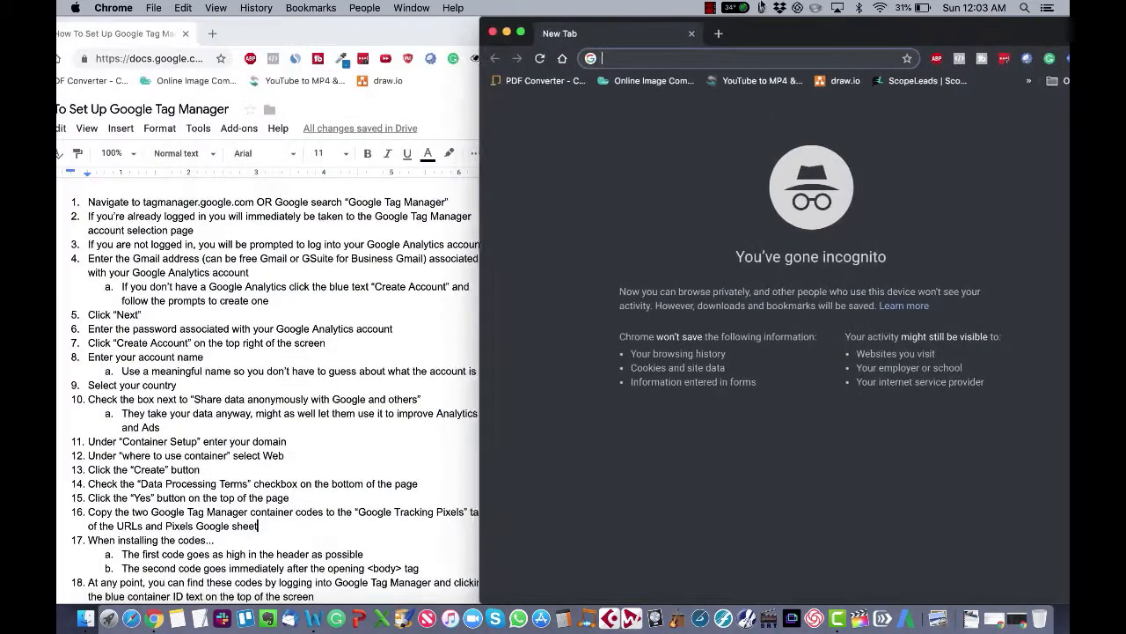
pyautogui.moveTo(741, 34); pyautogui.dragTo(689, 6)
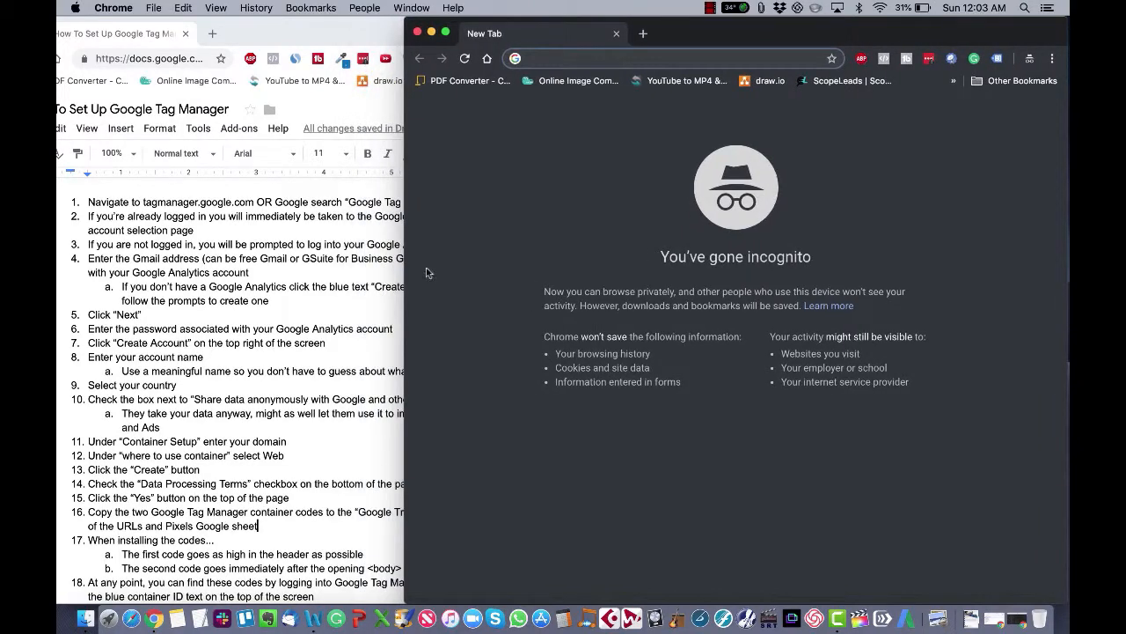
# Step: Navigate to tagmanager.google.com in the incognito window
pyautogui.write('tagmanager.co')
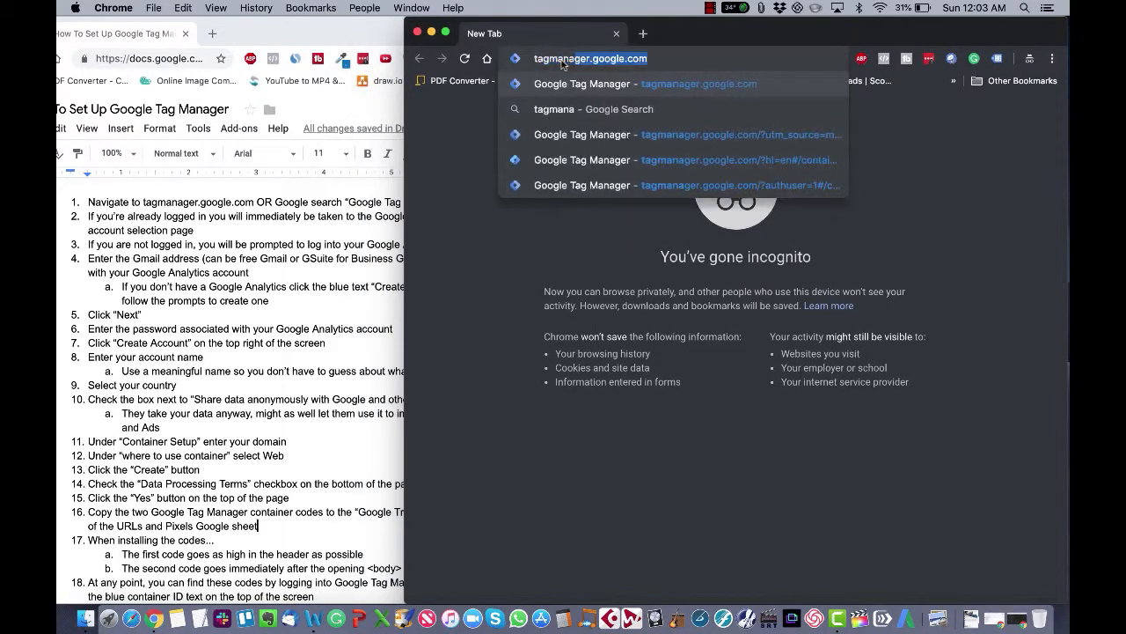
pyautogui.press('BackSpace')
pyautogui.press('BackSpace')
pyautogui.write('googe.')
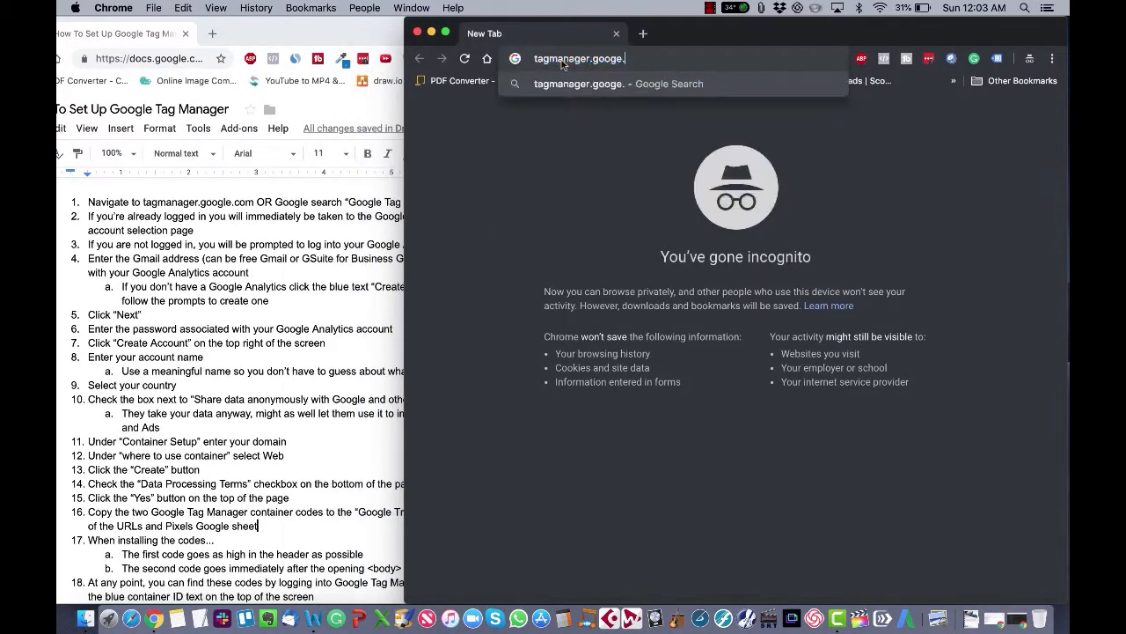
pyautogui.press('BackSpace')
pyautogui.press('BackSpace')
pyautogui.write('le.com')
pyautogui.press('Return')
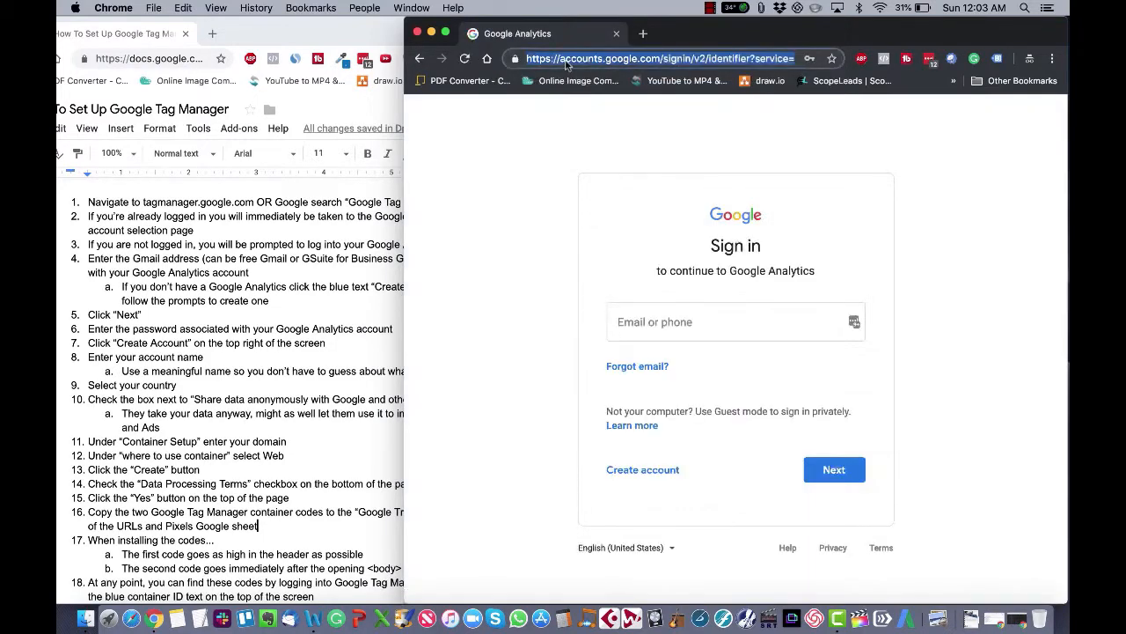
# Step: Search Google for google tag manager and open the Google Tag Manager result
pyautogui.write('google tag manag')
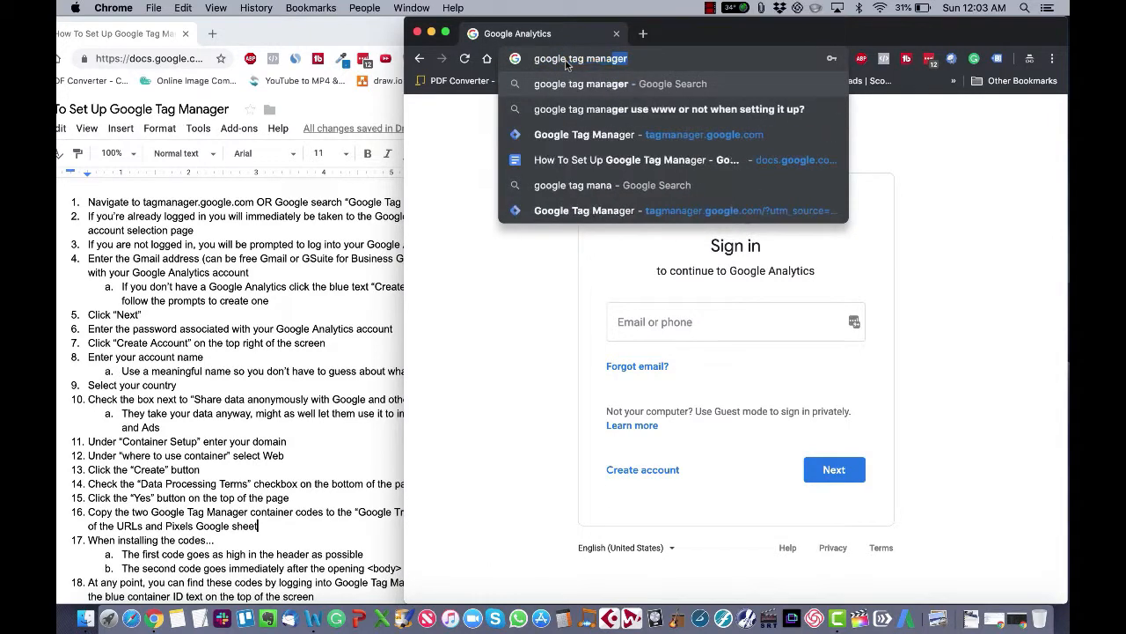
pyautogui.press('Return')
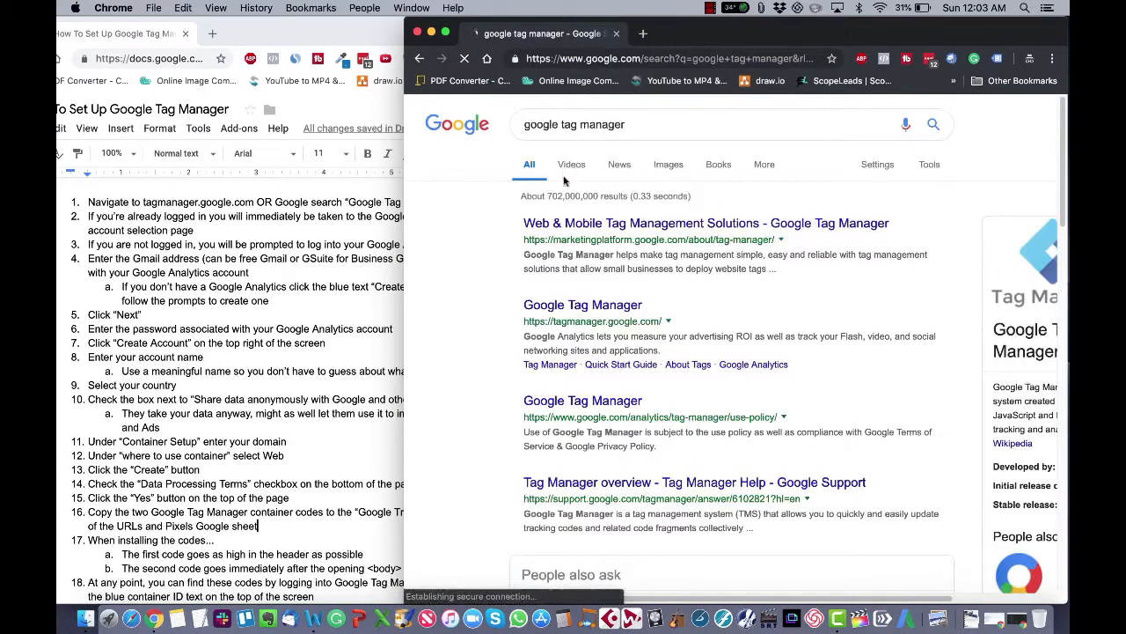
pyautogui.click(586, 310)
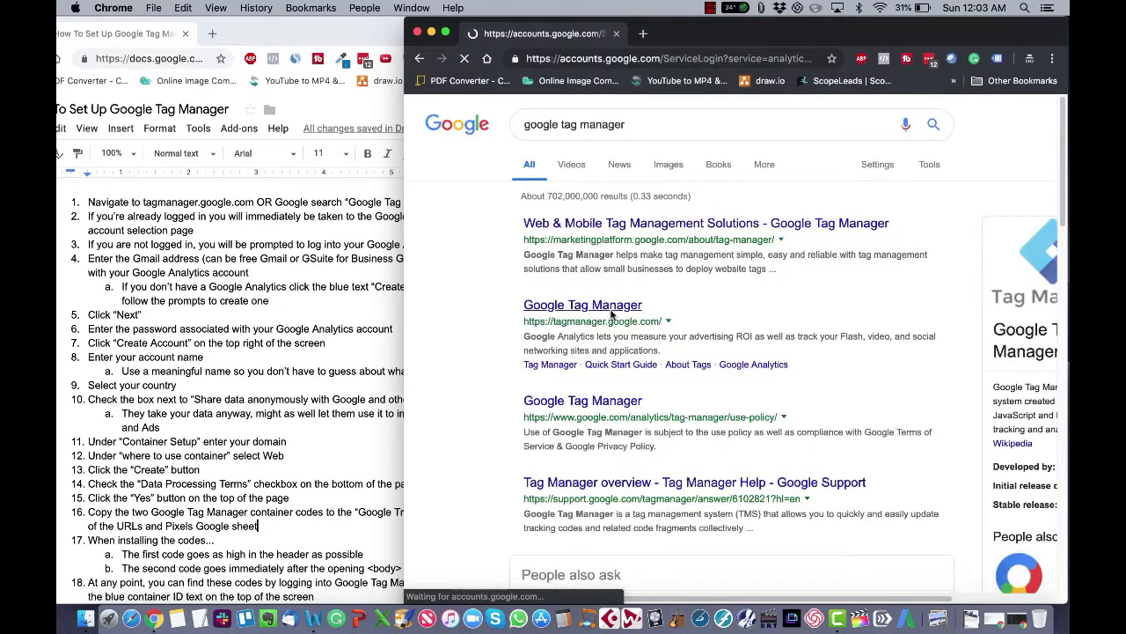
# Step: Open a new regular browser window, search for google tag manger, and open the Google Tag Manager result
pyautogui.moveTo(838, 31); pyautogui.dragTo(816, 28)
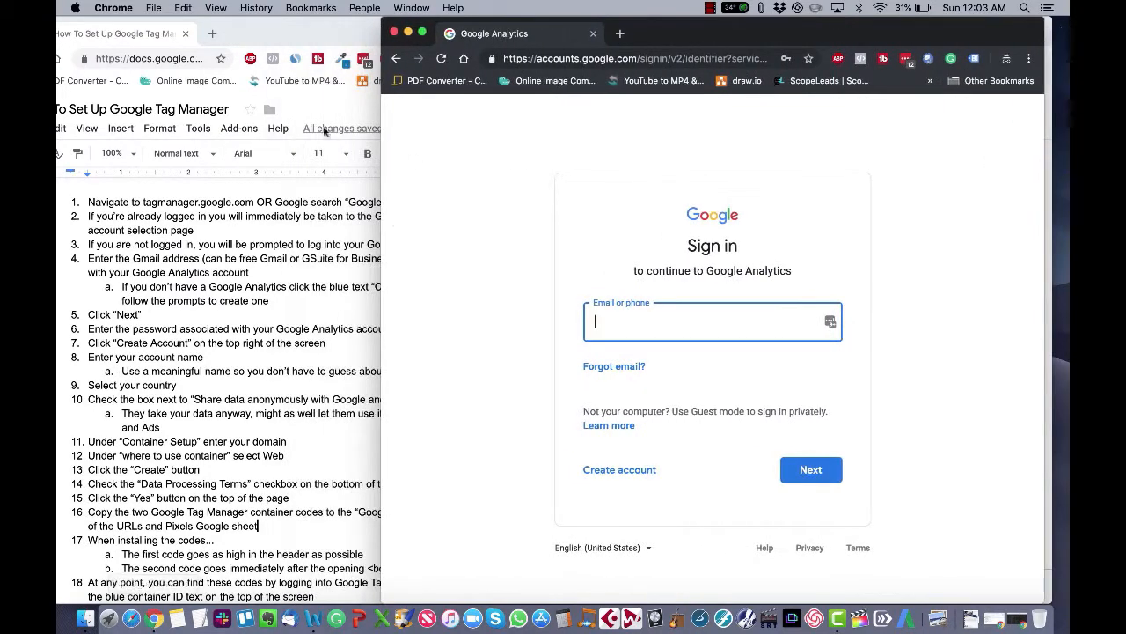
pyautogui.rightClick(154, 619)
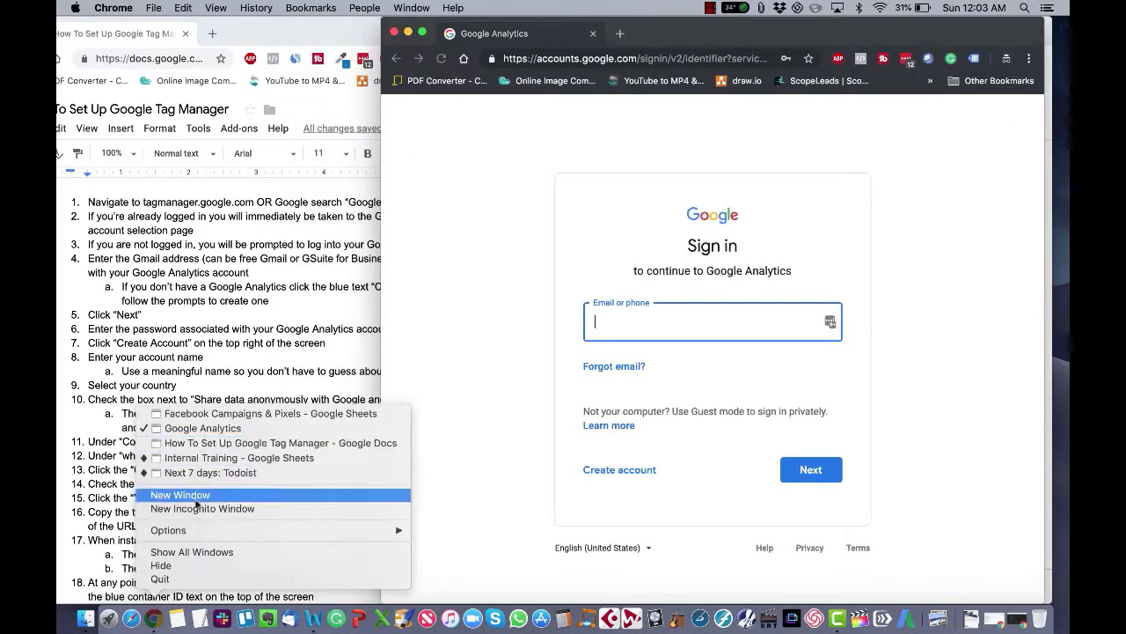
pyautogui.click(173, 497)
pyautogui.write('google tag ')
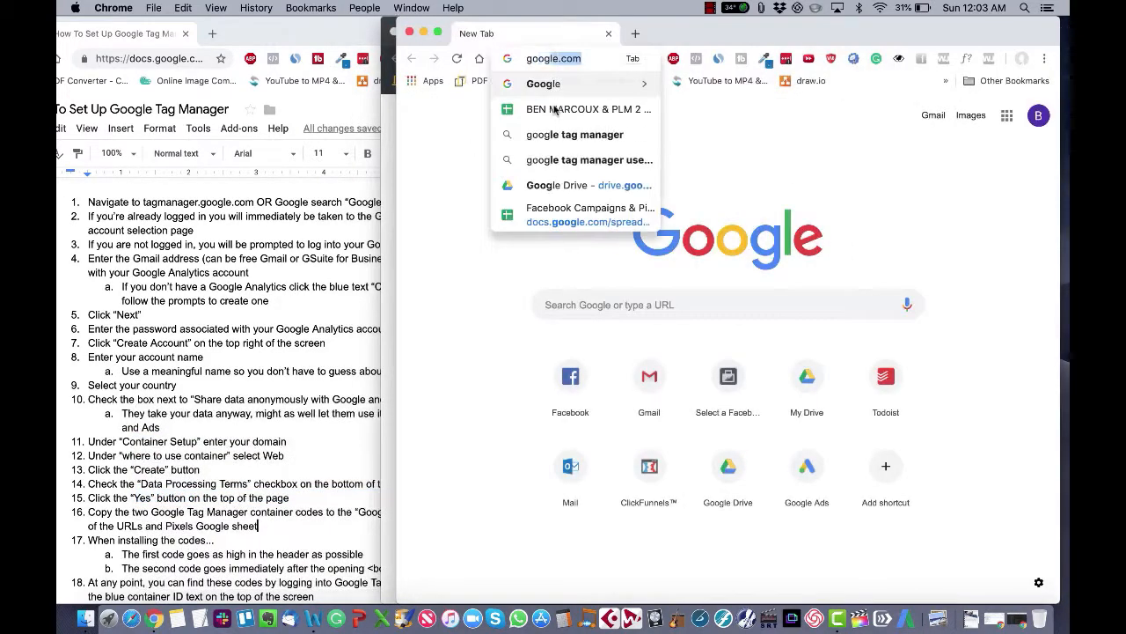
pyautogui.write('manger')
pyautogui.press('Return')
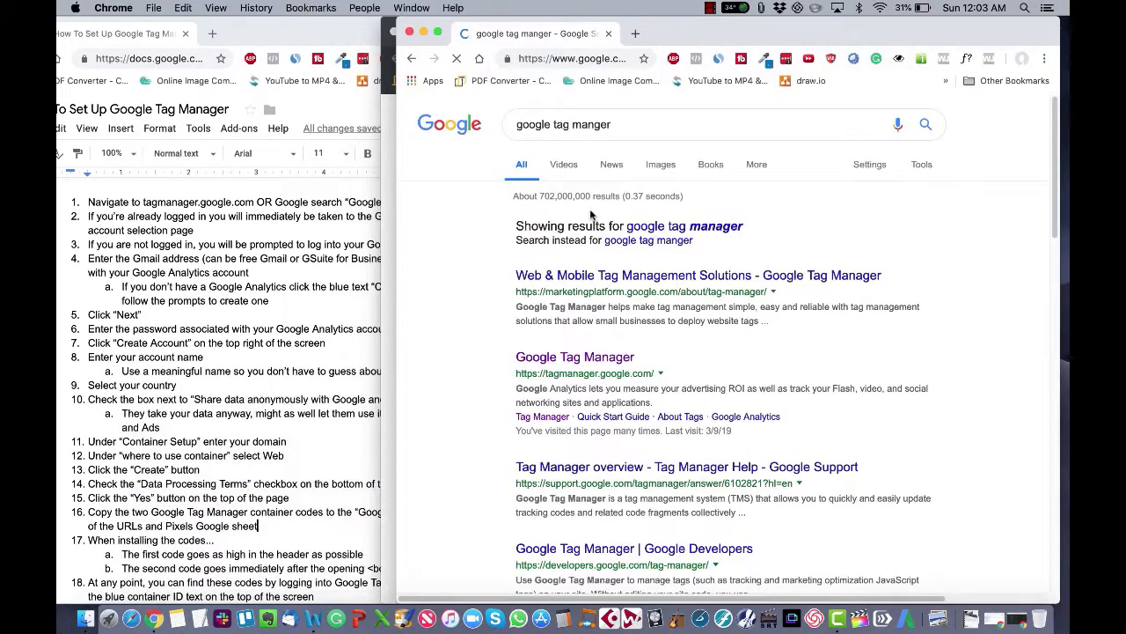
pyautogui.click(599, 358)
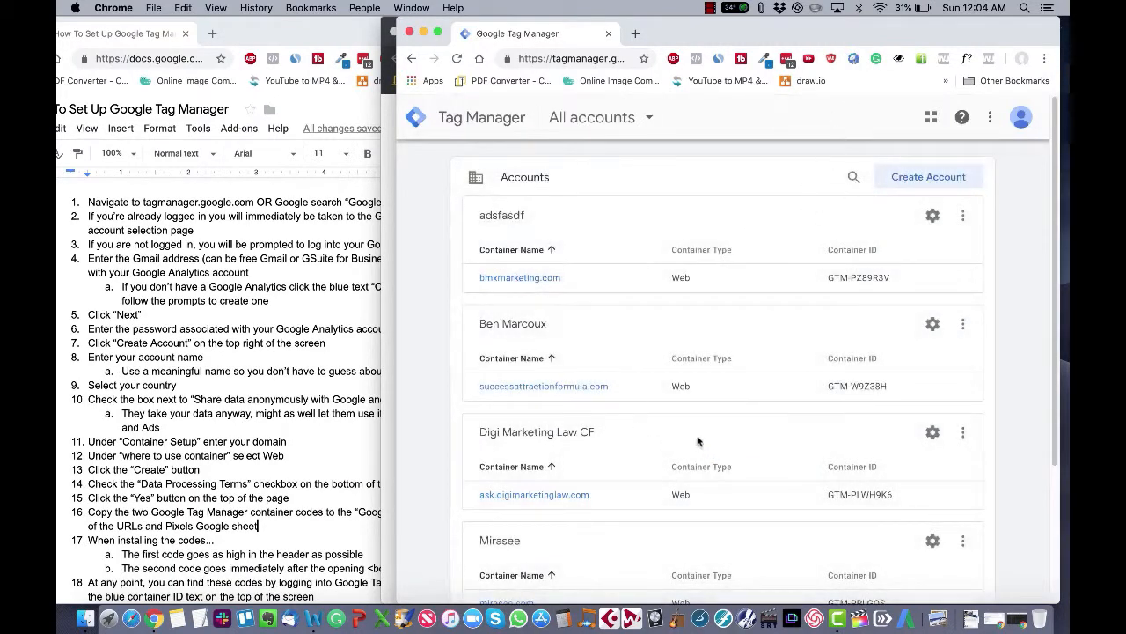
# Step: Open the profile account menu, dismiss it, and return to the incognito sign-in window
pyautogui.click(1021, 118)
pyautogui.click(1016, 385)
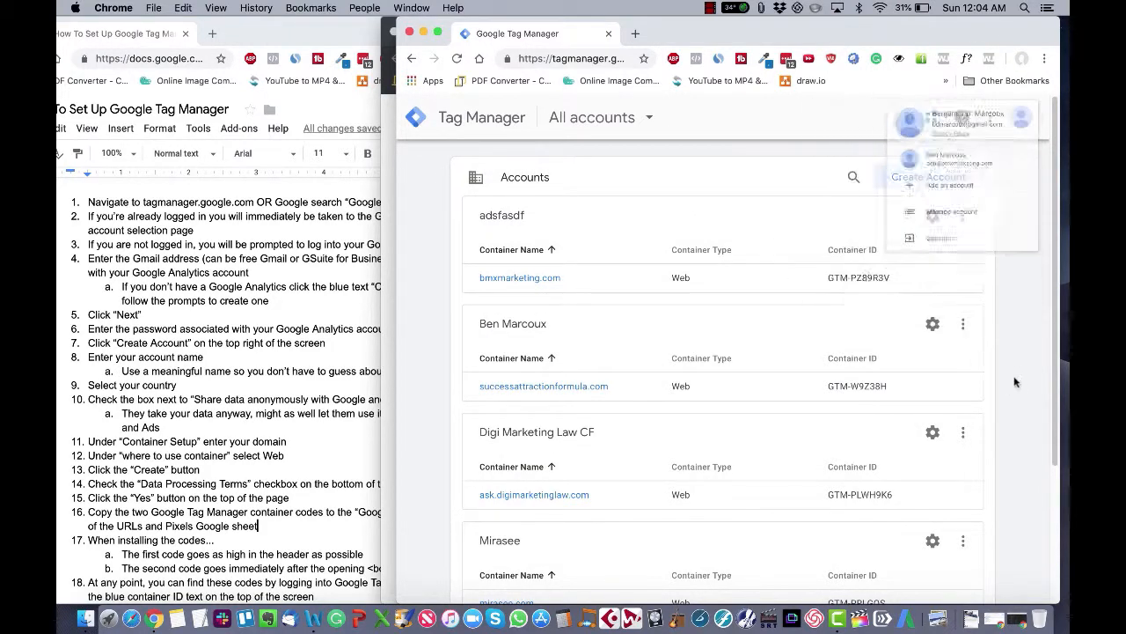
pyautogui.click(411, 32)
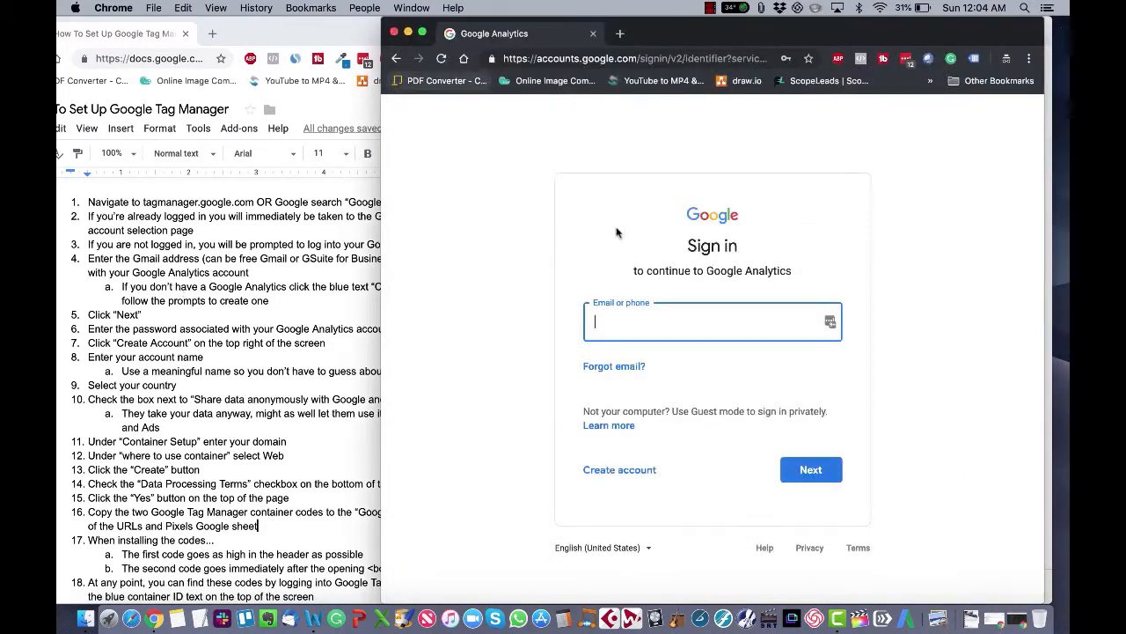
# Step: Open the Google account creation form from the sign-in page and go back to sign-in
pyautogui.click(651, 323)
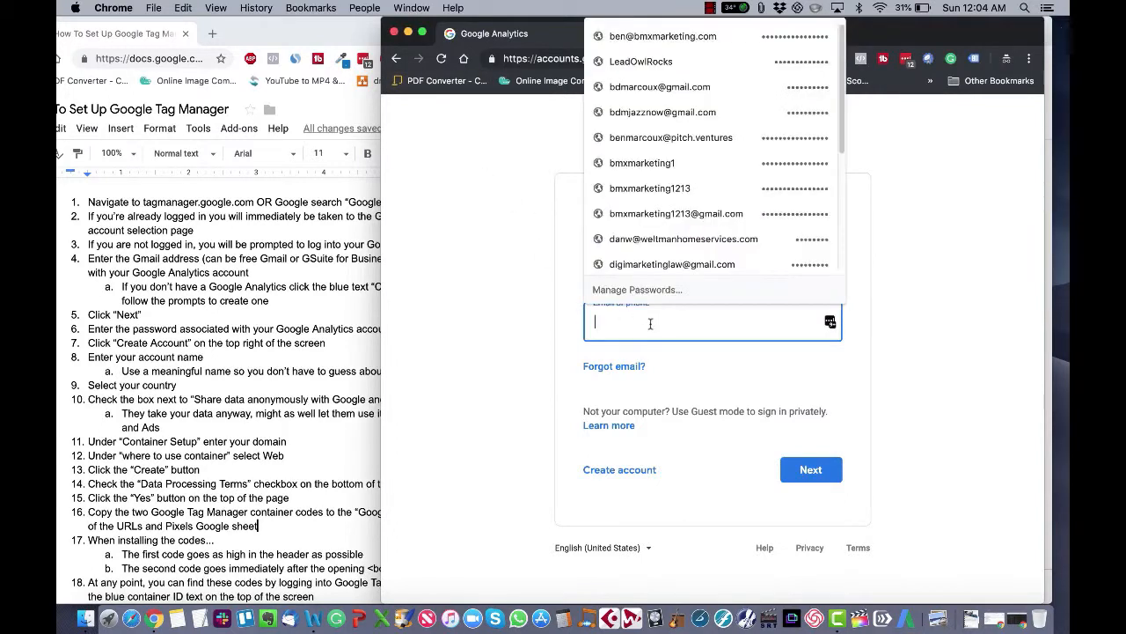
pyautogui.click(429, 254)
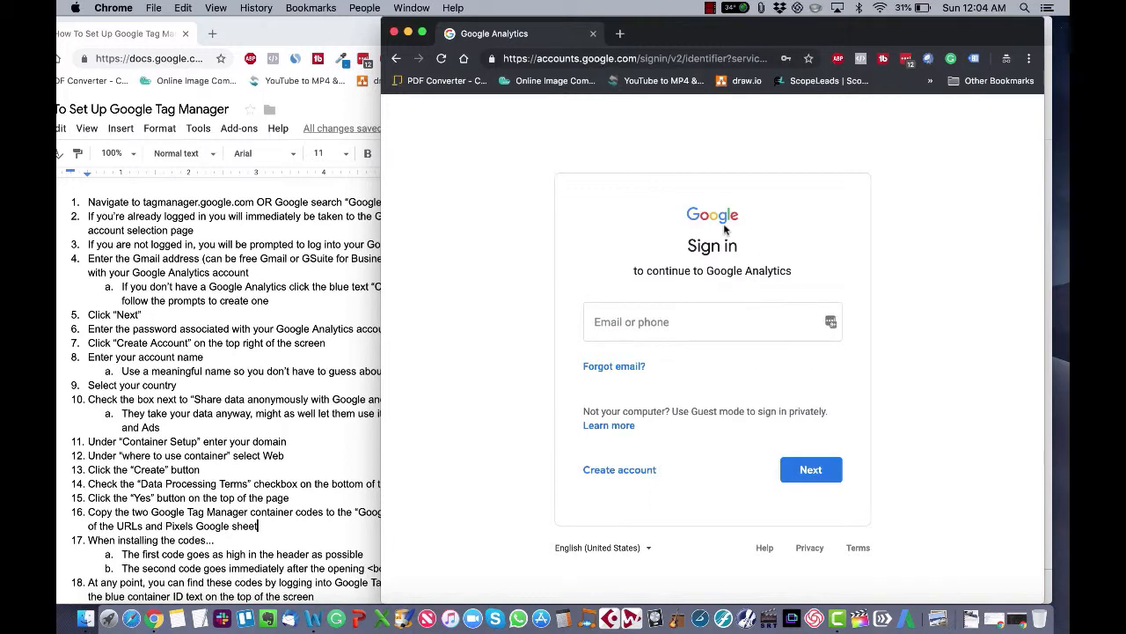
pyautogui.click(631, 472)
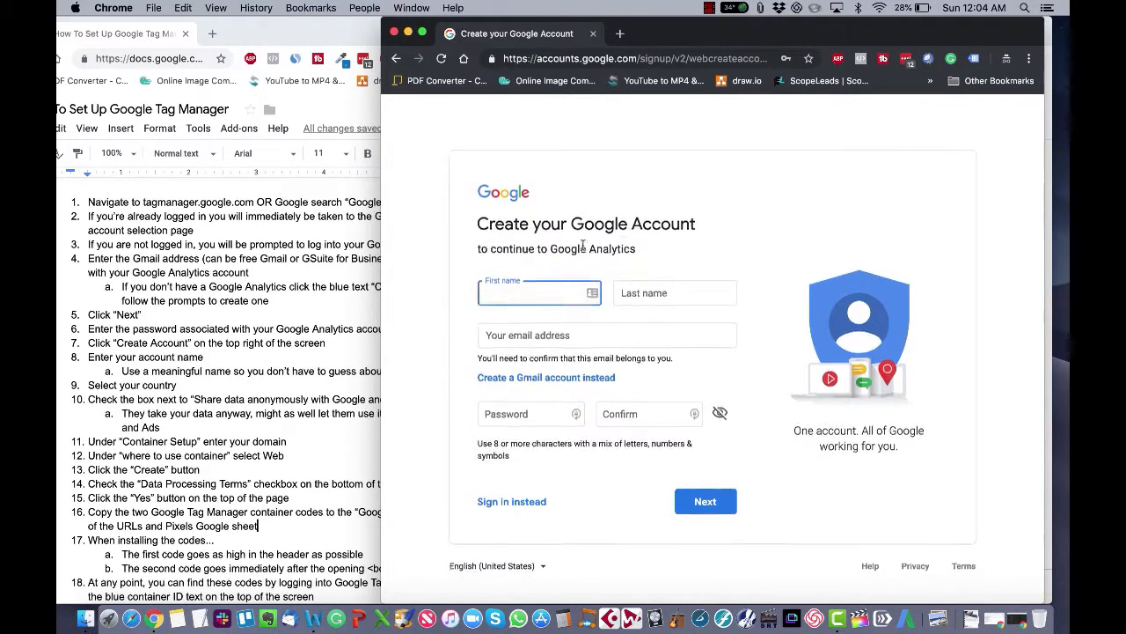
pyautogui.click(531, 416)
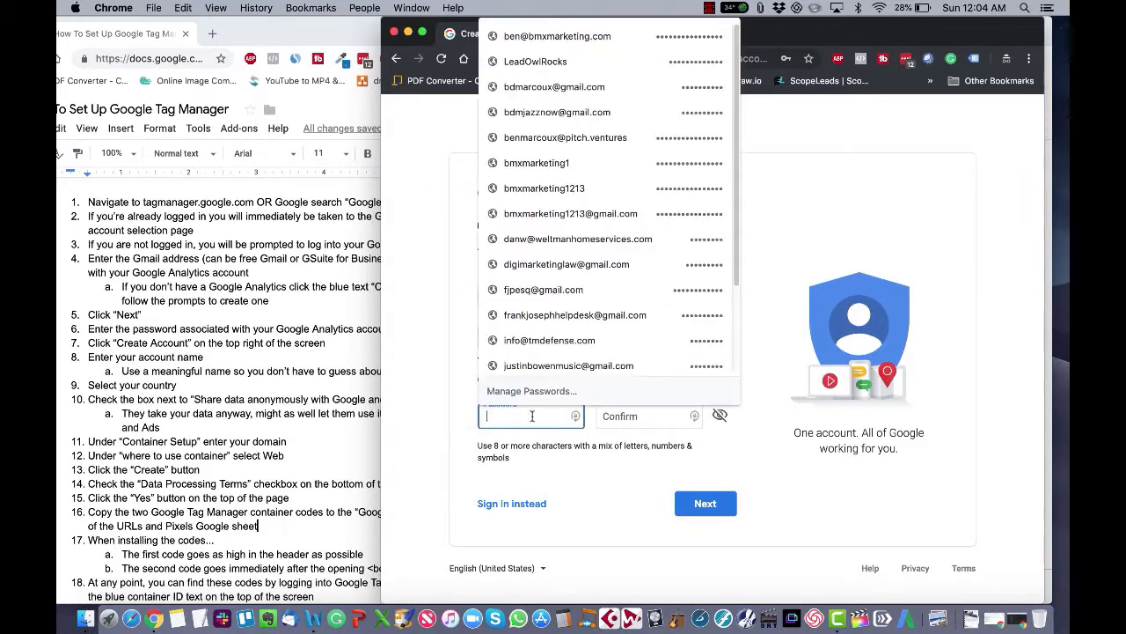
pyautogui.click(634, 418)
pyautogui.click(443, 391)
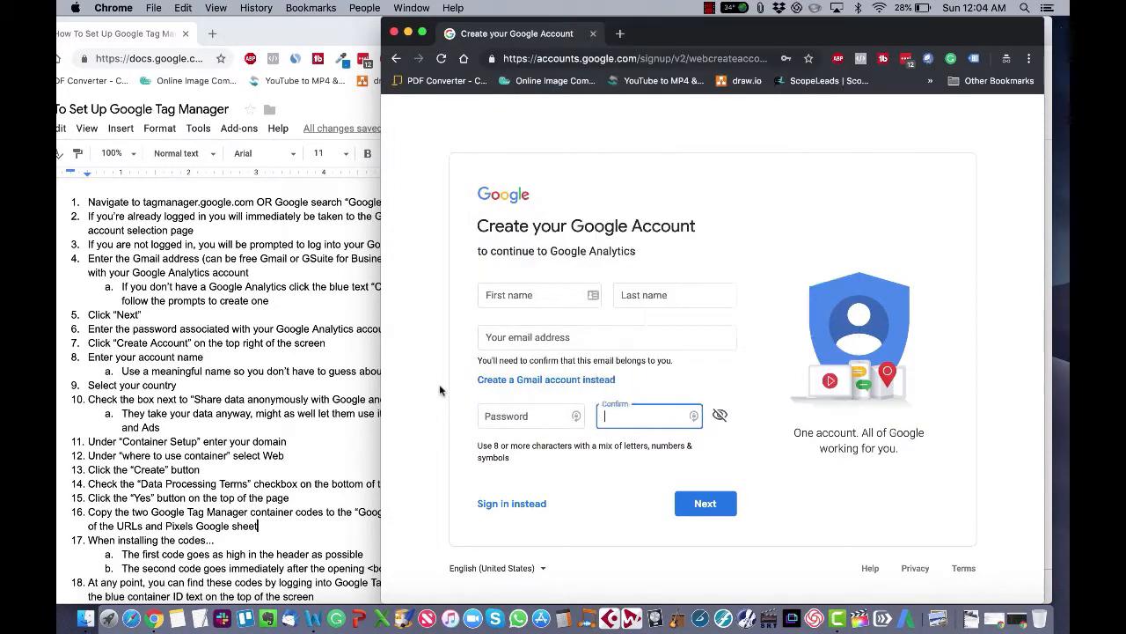
pyautogui.click(396, 60)
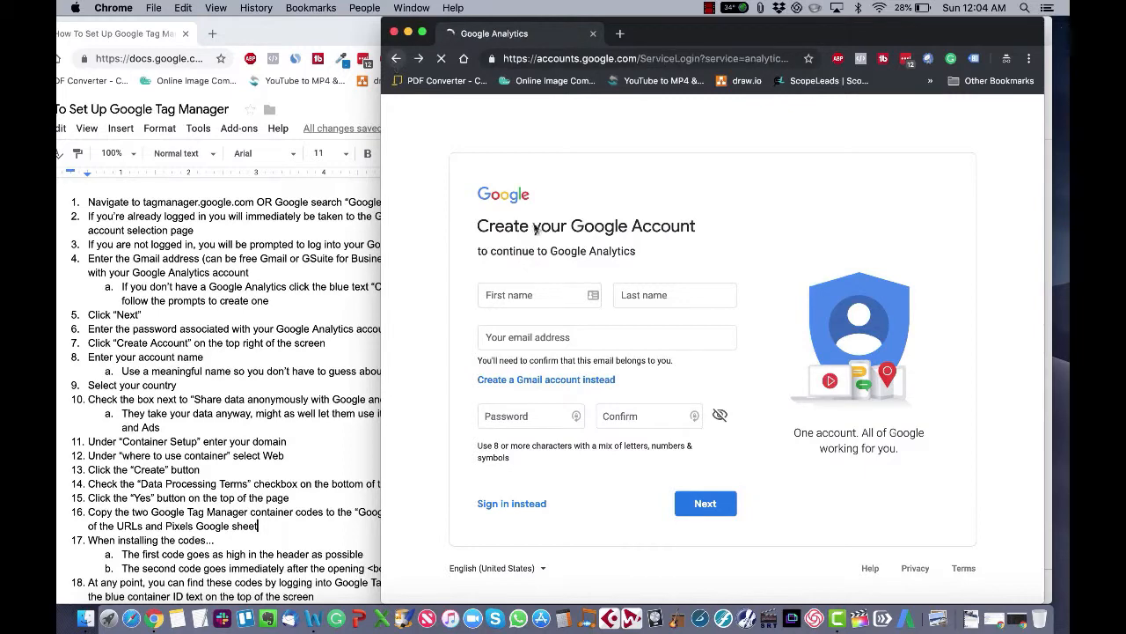
# Step: Fill in the Google account e-mail address from the saved entries and continue
pyautogui.click(653, 319)
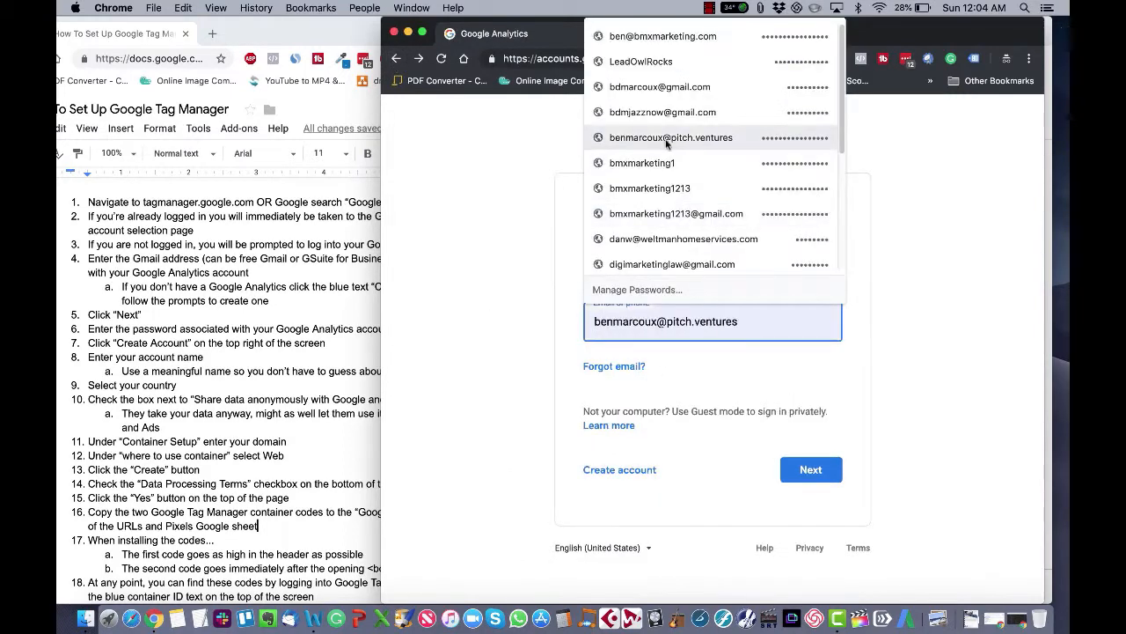
pyautogui.click(668, 215)
pyautogui.click(811, 471)
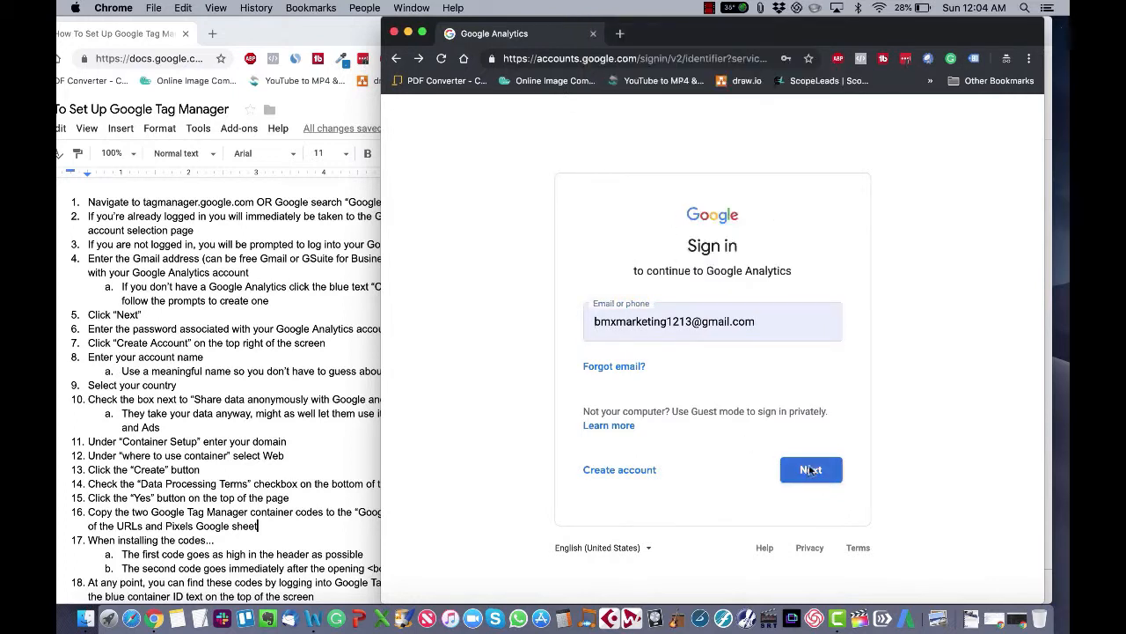
pyautogui.click(805, 483)
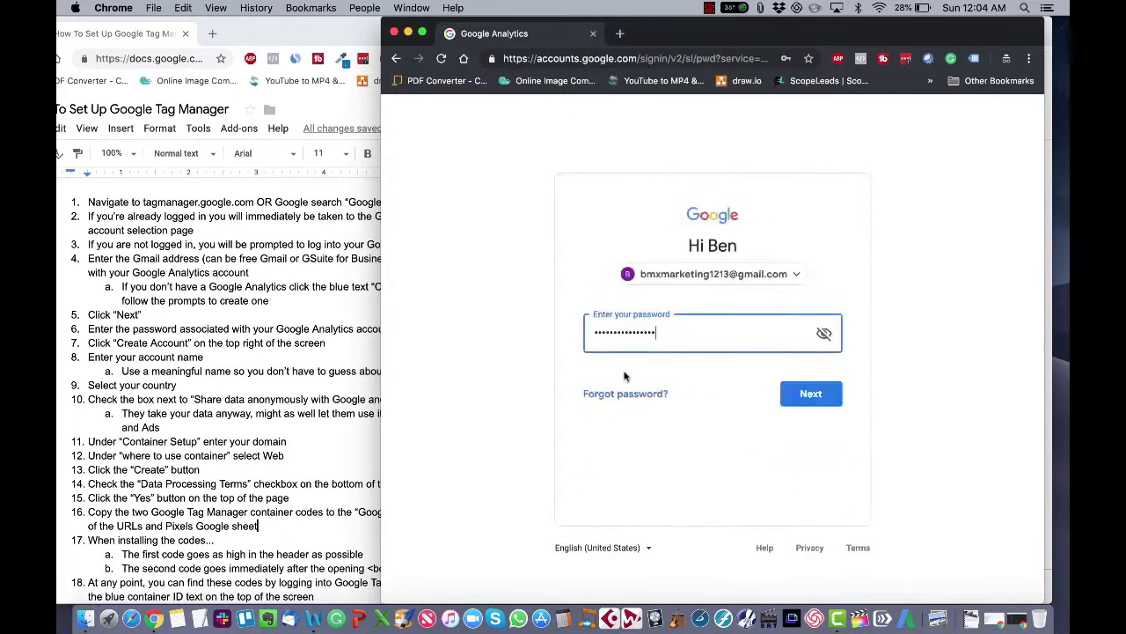
# Step: Enter the account password from the saved credentials and sign in to Tag Manager
pyautogui.click(683, 319)
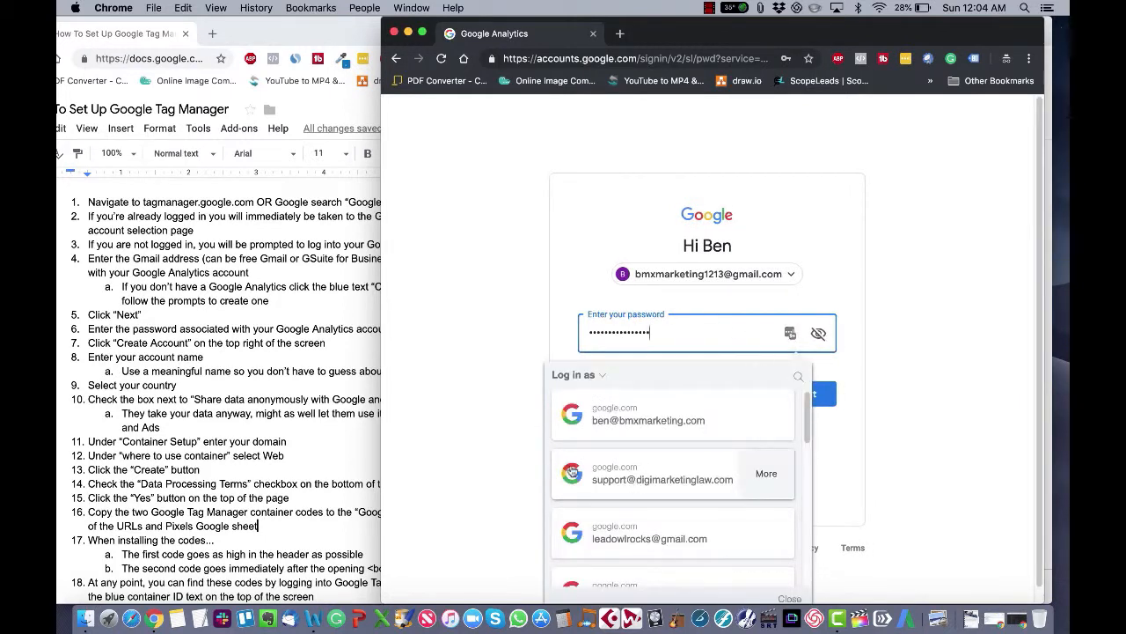
pyautogui.scroll(-3, 572, 470)
pyautogui.scroll(-3, 572, 471)
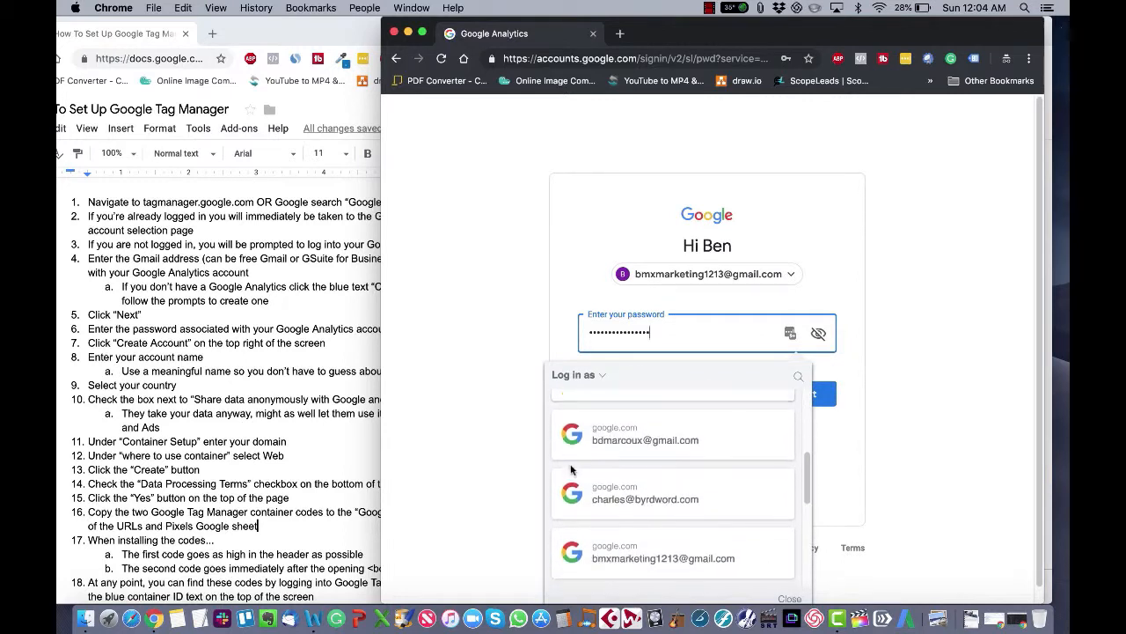
pyautogui.click(779, 438)
pyautogui.click(810, 394)
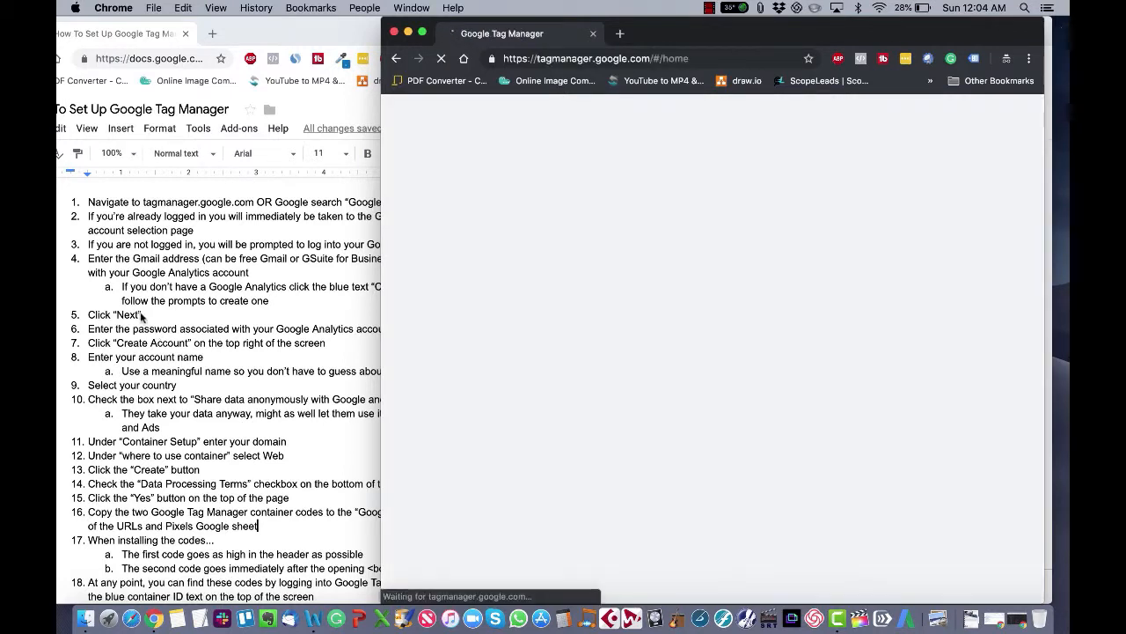
pyautogui.scroll(-1, 141, 319)
pyautogui.scroll(-1, 139, 317)
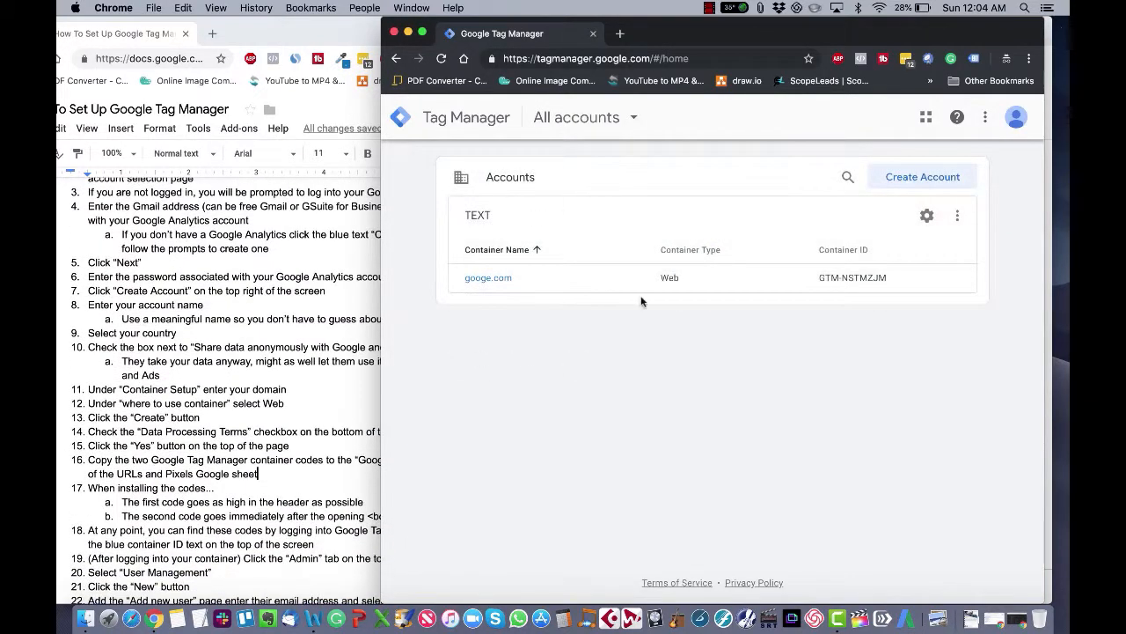
pyautogui.click(958, 215)
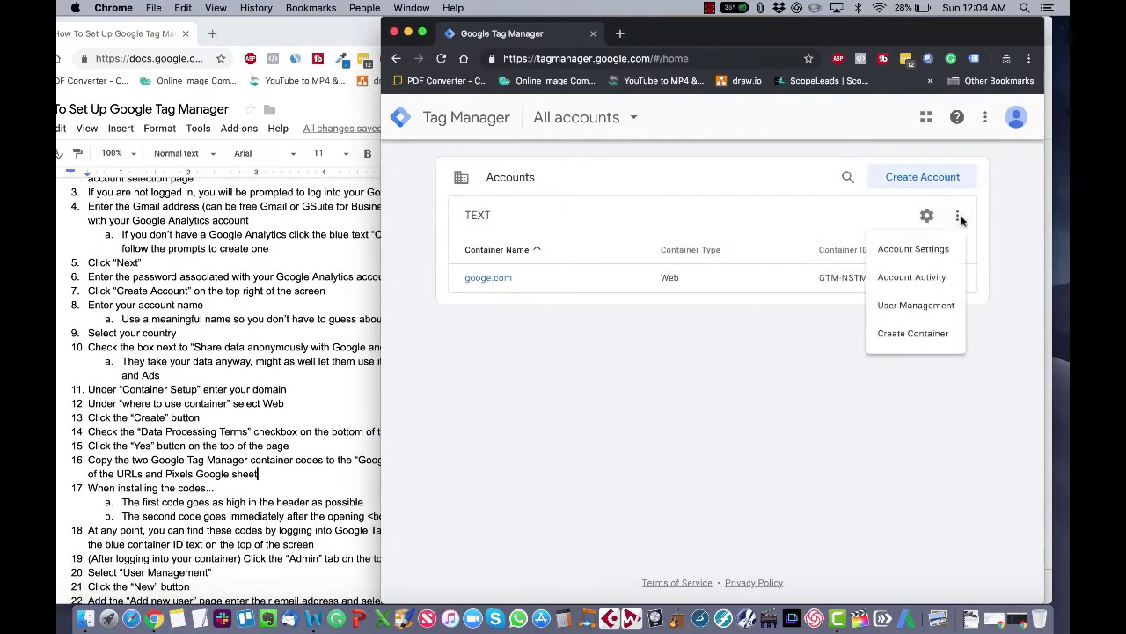
pyautogui.click(925, 220)
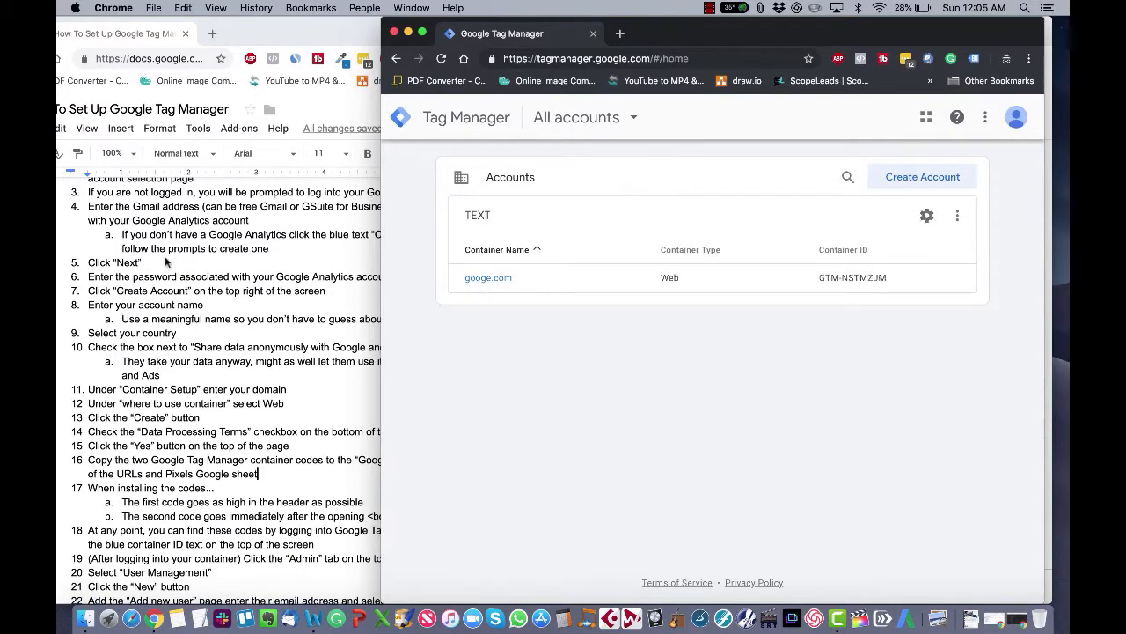
pyautogui.scroll(-2, 166, 261)
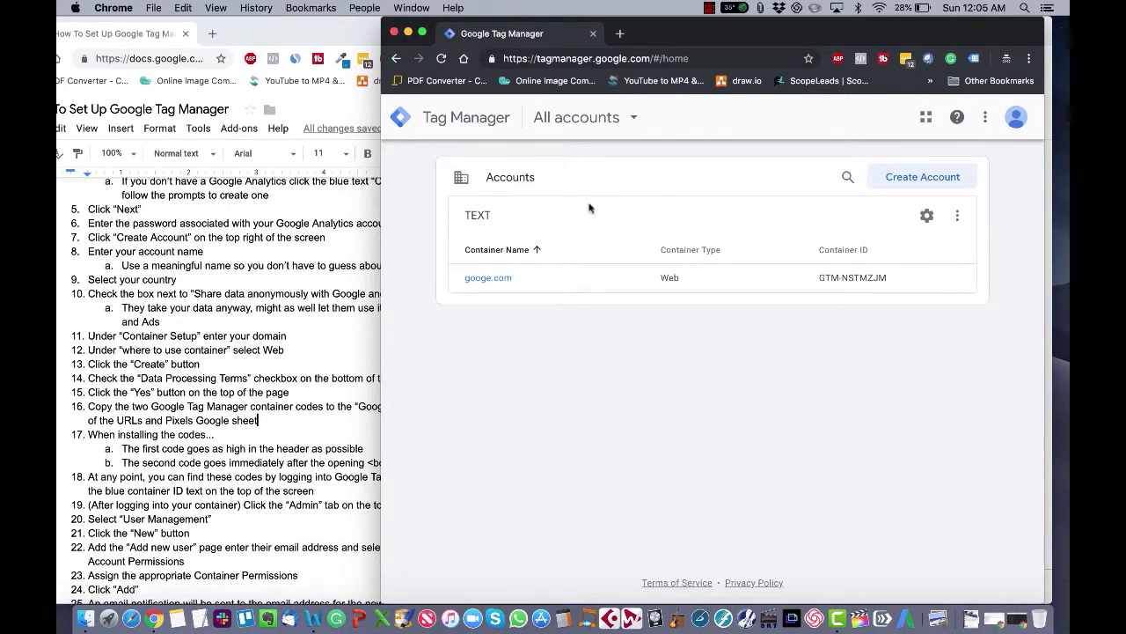
# Step: Start a new account named MEMORABLE NAME and enable sharing data anonymously with Google and others
pyautogui.click(933, 178)
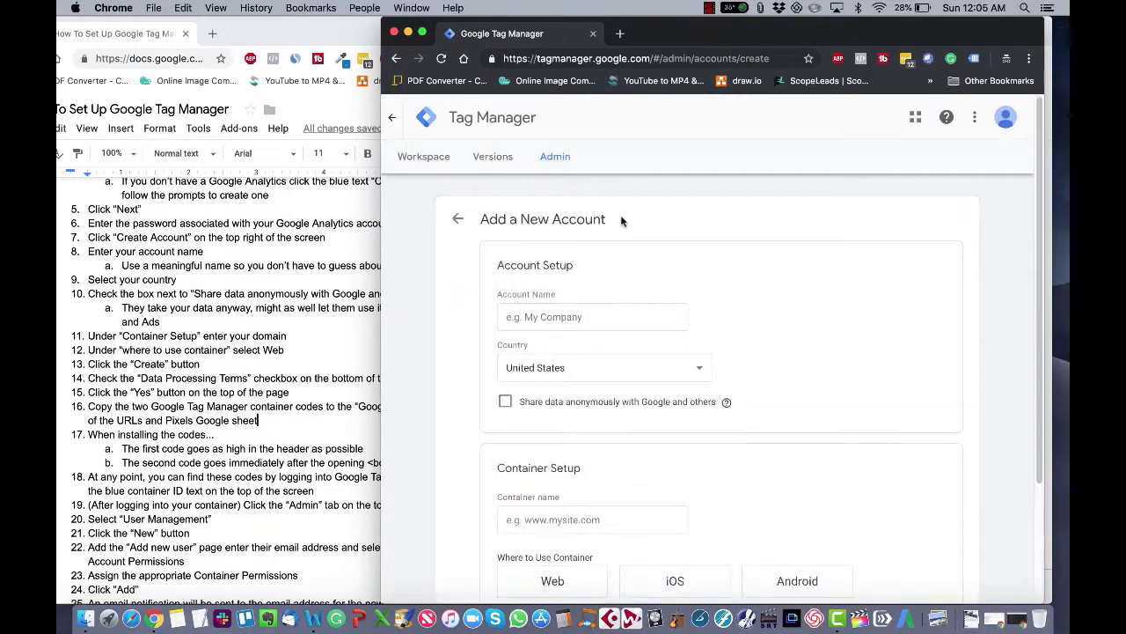
pyautogui.click(553, 316)
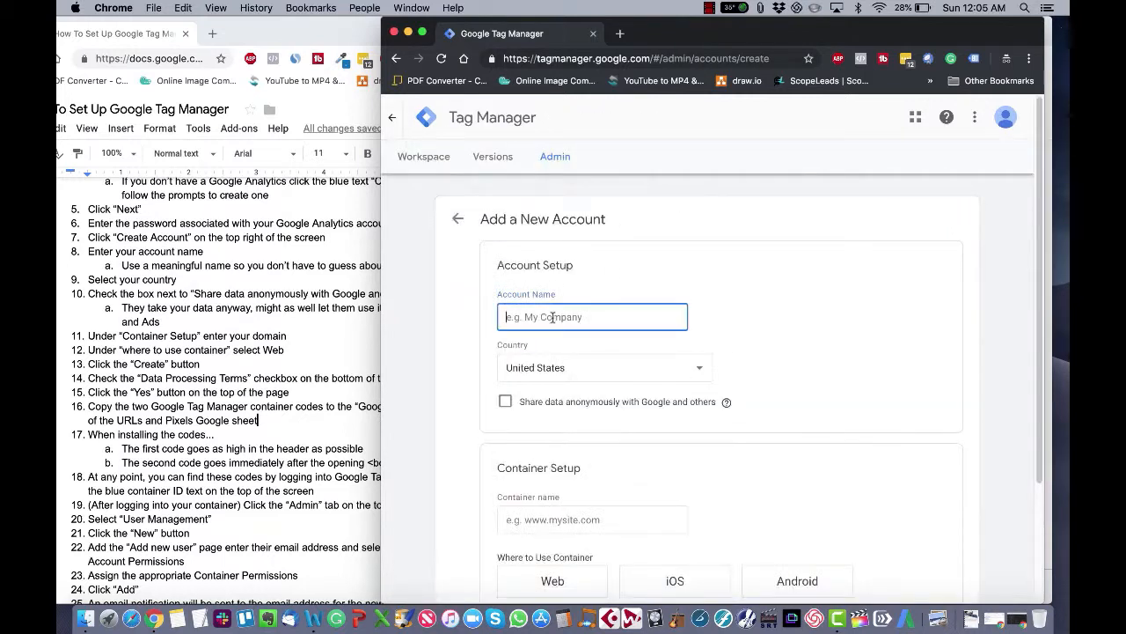
pyautogui.write('MEMORABLE NAME')
pyautogui.click(505, 401)
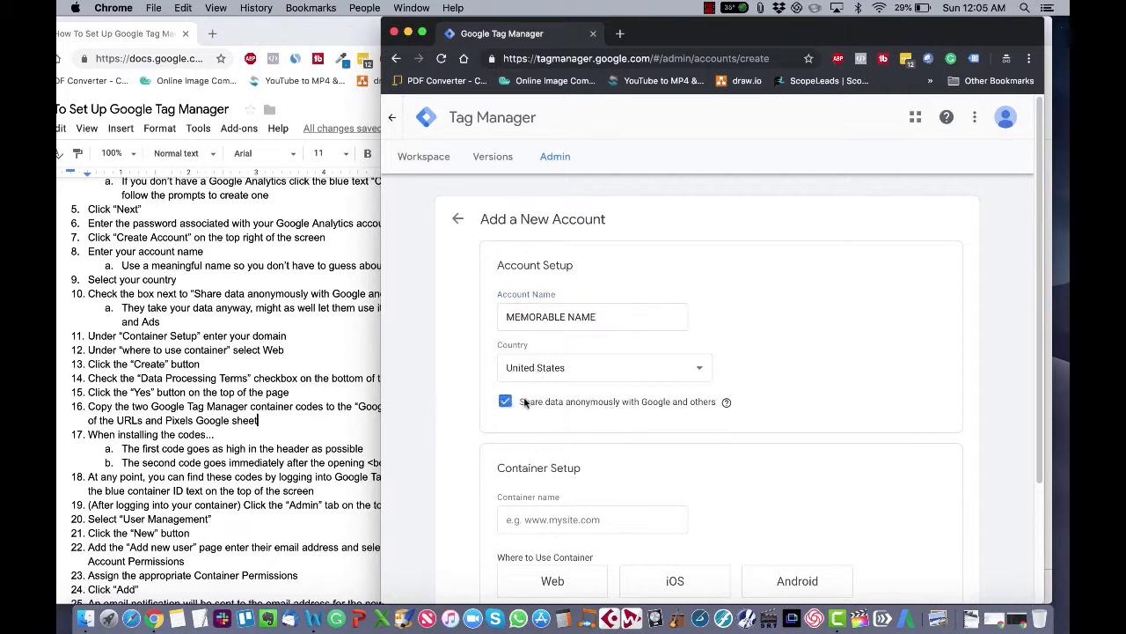
# Step: Name the container domain.com, set Web as where to use it, and create the container
pyautogui.moveTo(525, 401); pyautogui.dragTo(591, 401)
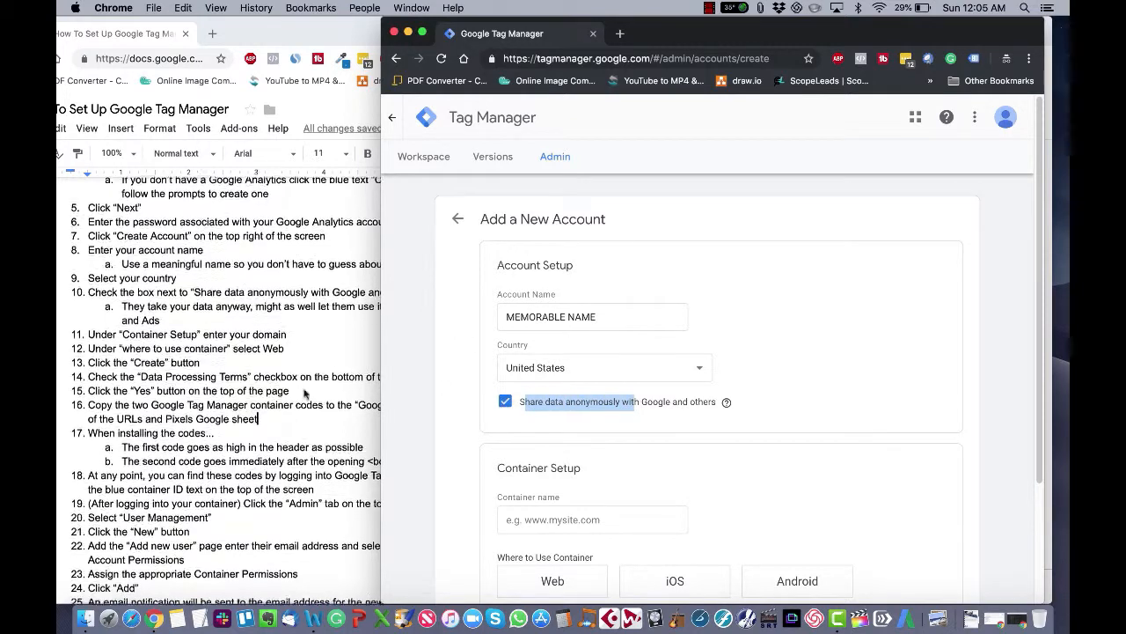
pyautogui.scroll(-3, 340, 354)
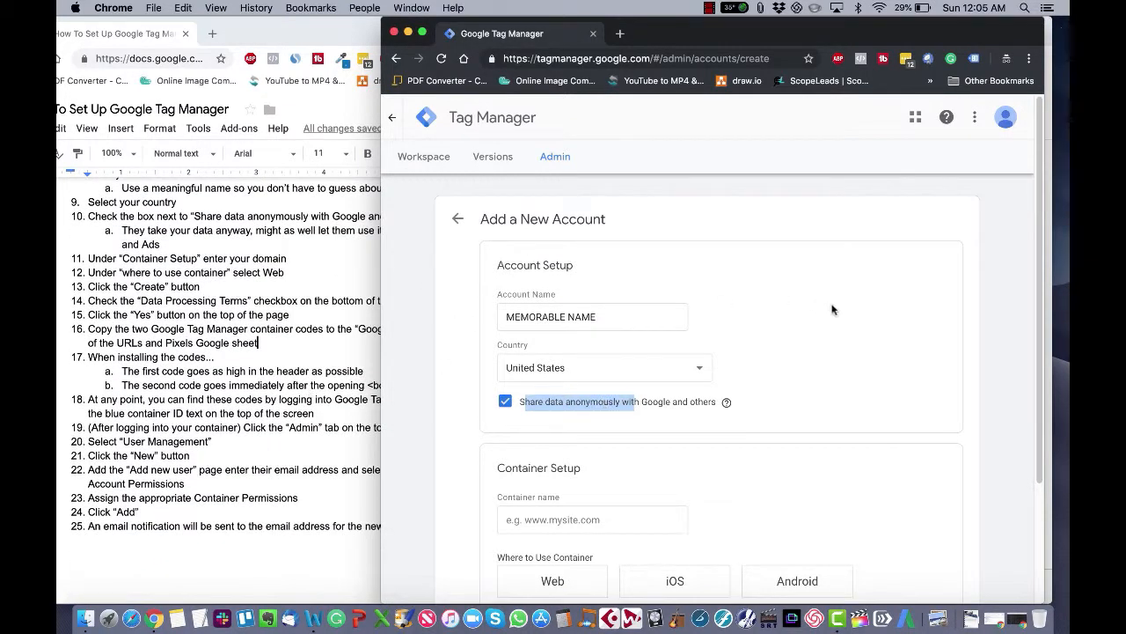
pyautogui.click(650, 411)
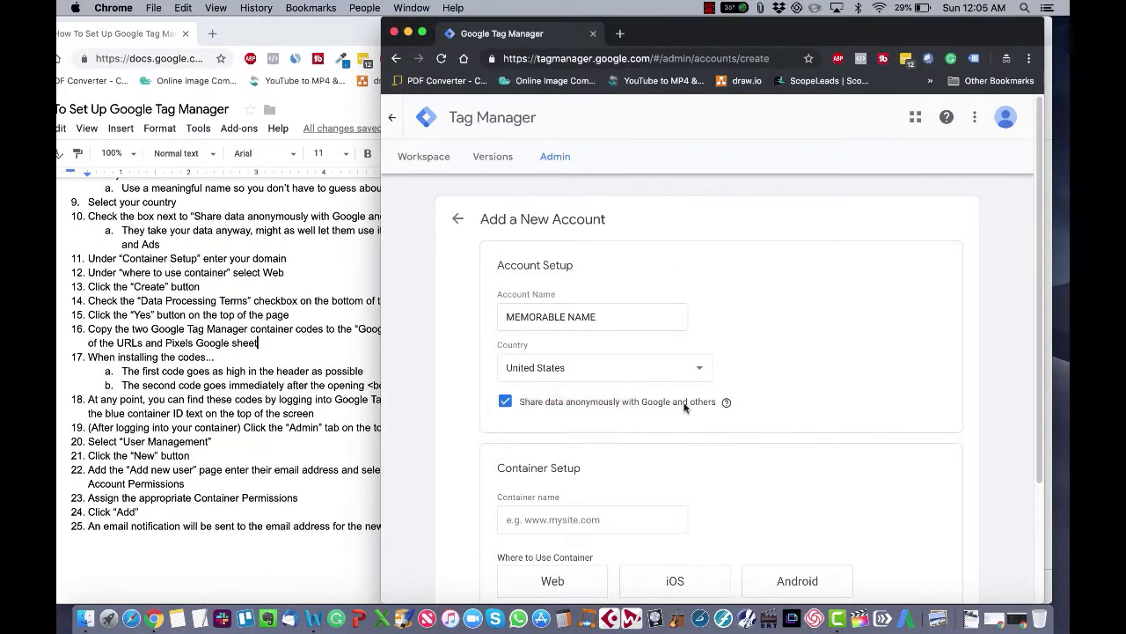
pyautogui.moveTo(727, 404)
pyautogui.scroll(-2, 589, 400)
pyautogui.click(556, 431)
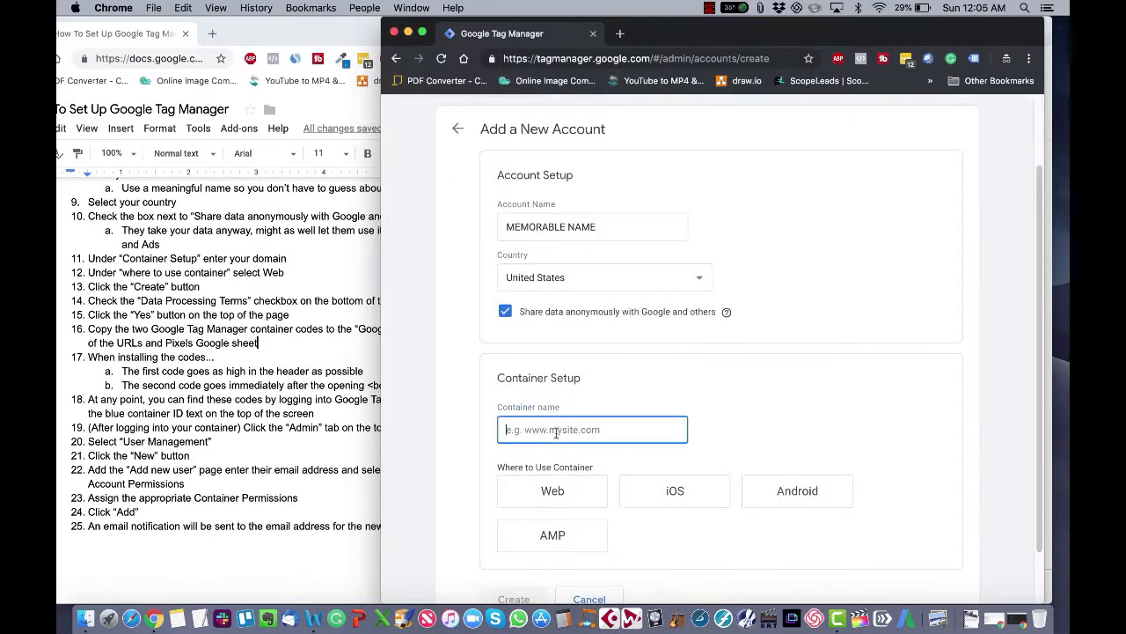
pyautogui.write('domain.com')
pyautogui.scroll(-2, 607, 370)
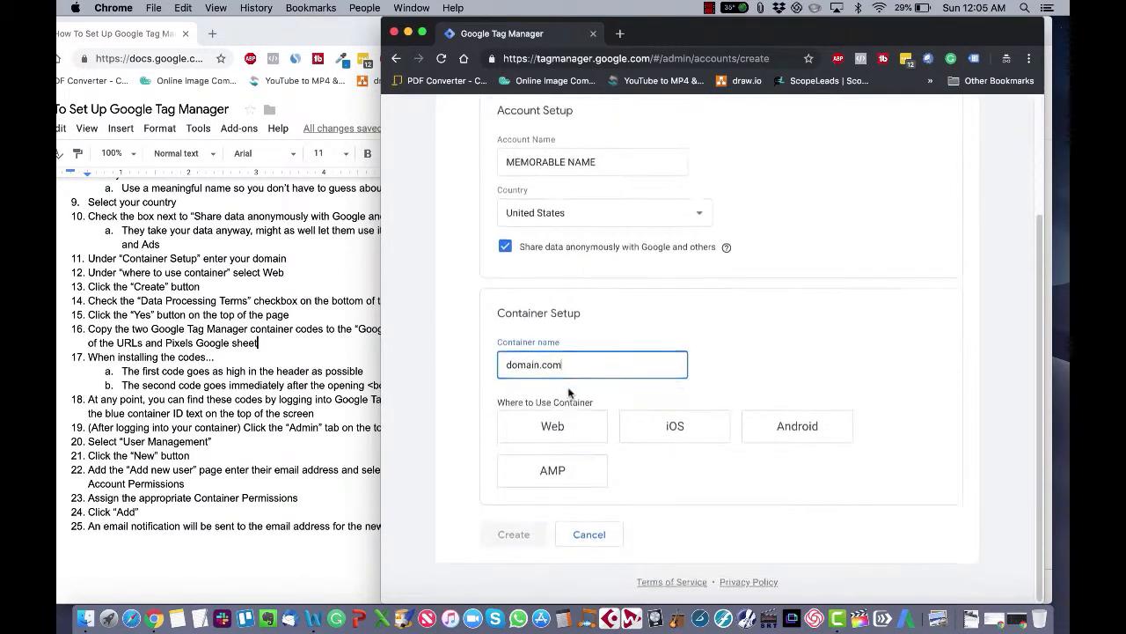
pyautogui.click(554, 427)
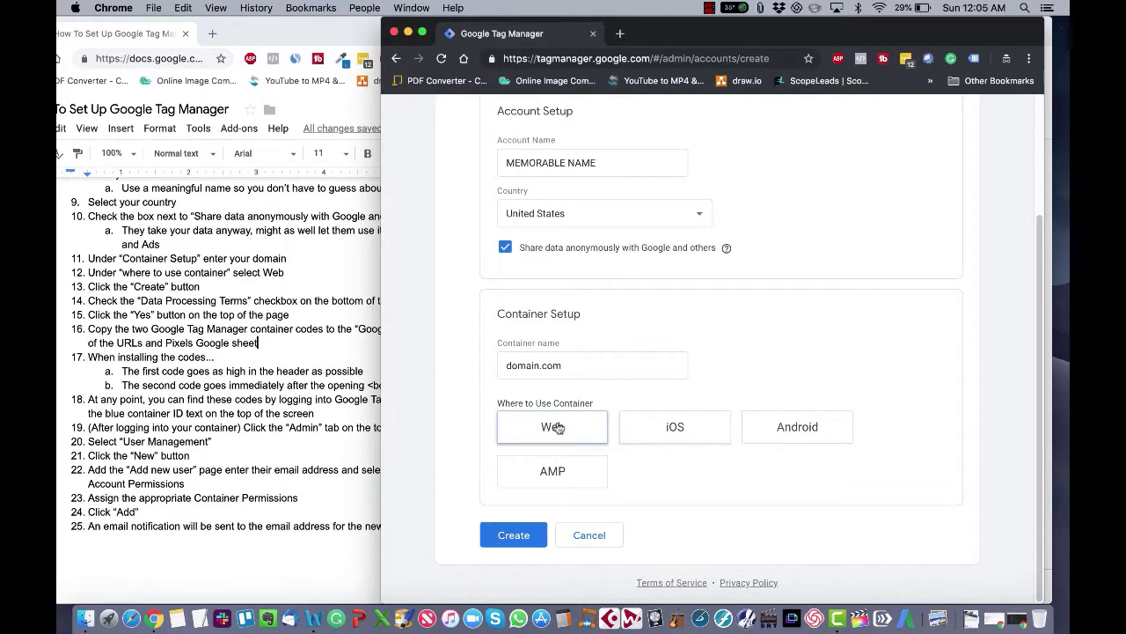
pyautogui.click(514, 535)
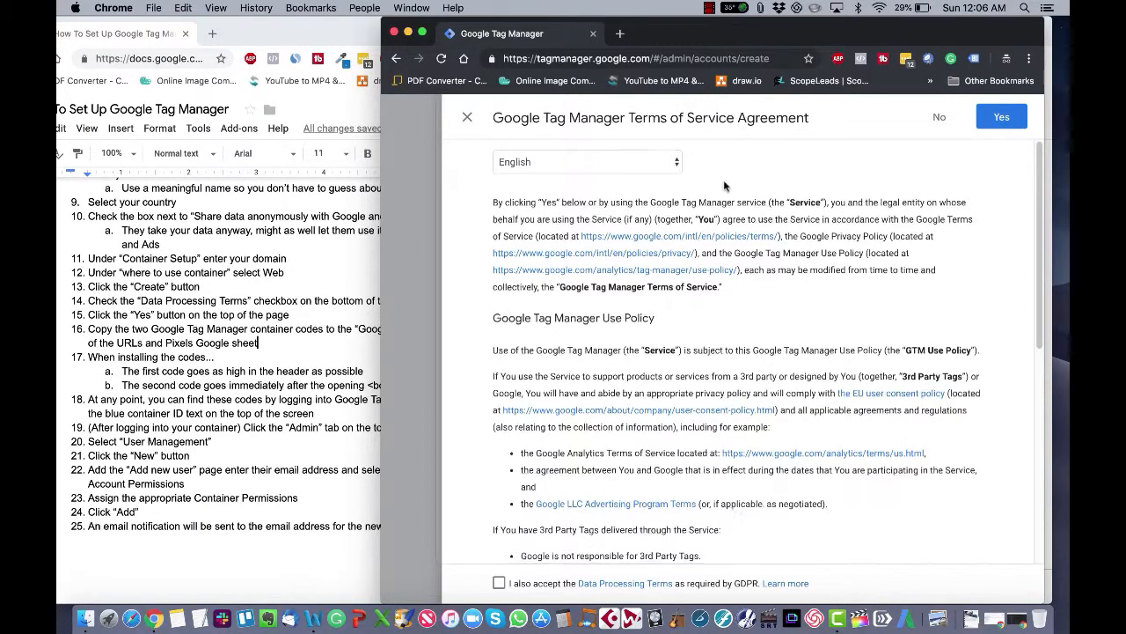
# Step: Accept the Data Processing Terms and agree to the Google Tag Manager Terms of Service
pyautogui.scroll(-10, 724, 181)
pyautogui.scroll(10, 651, 403)
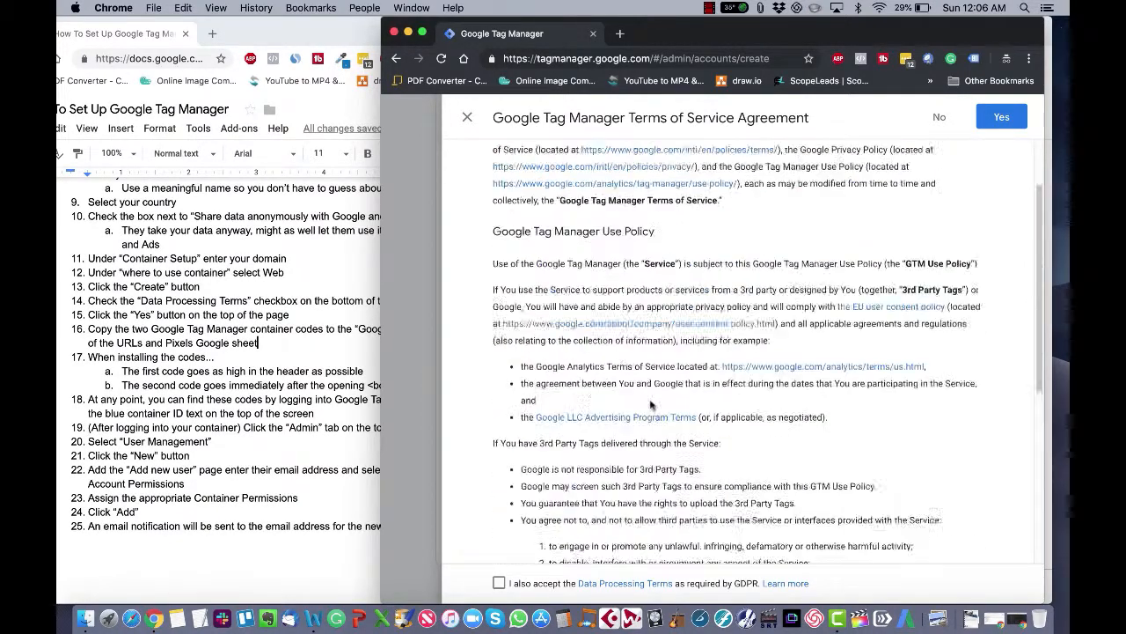
pyautogui.scroll(-10, 651, 403)
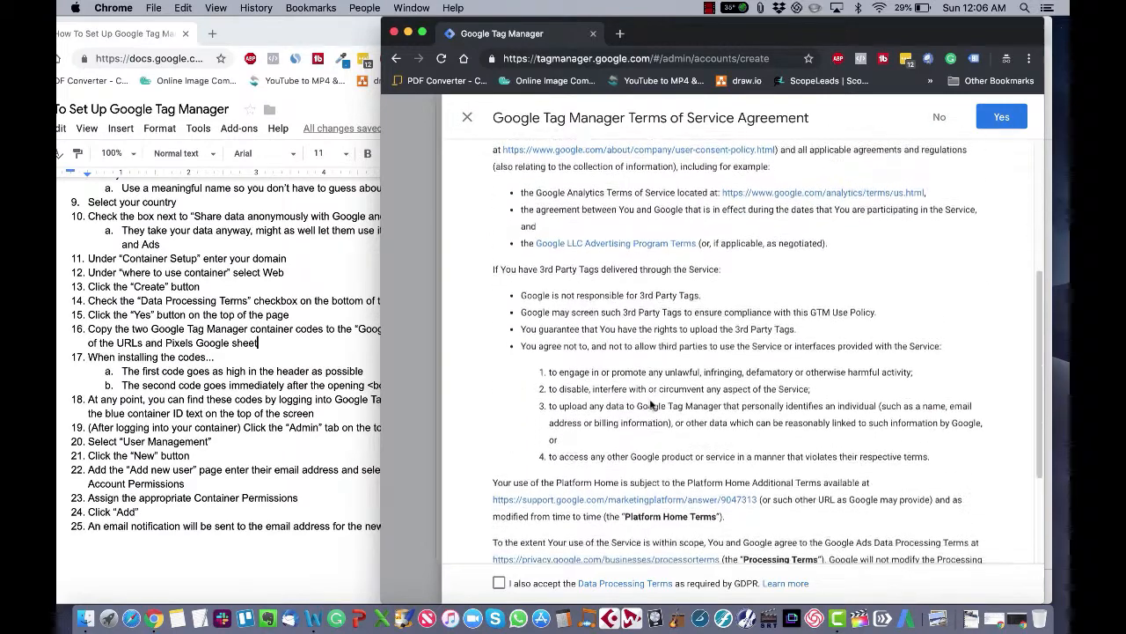
pyautogui.scroll(10, 592, 514)
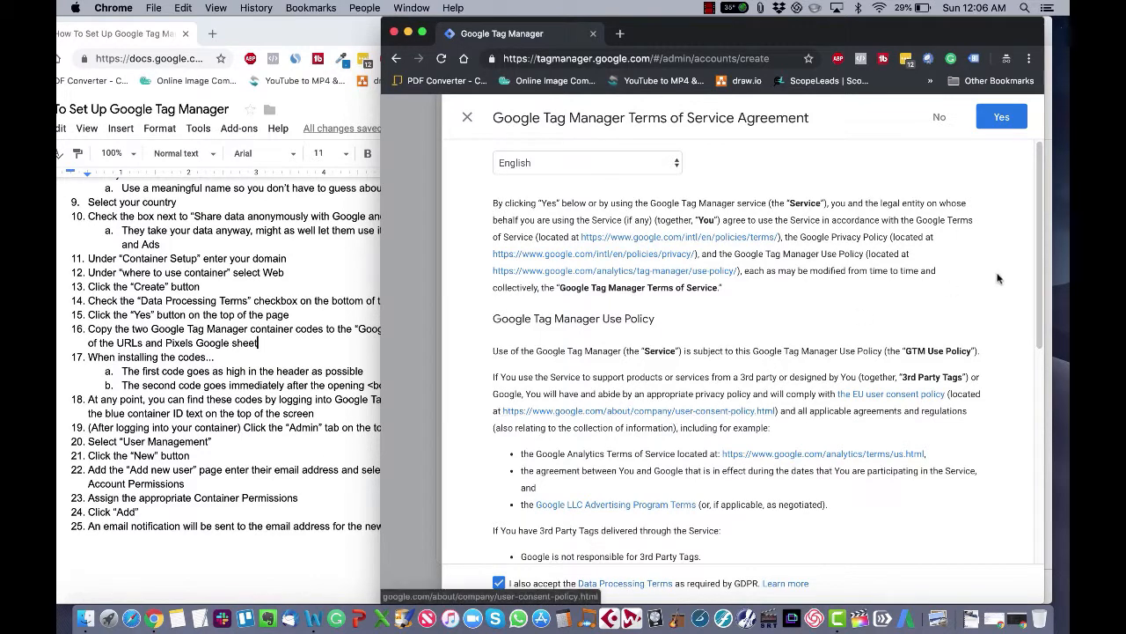
pyautogui.click(1002, 117)
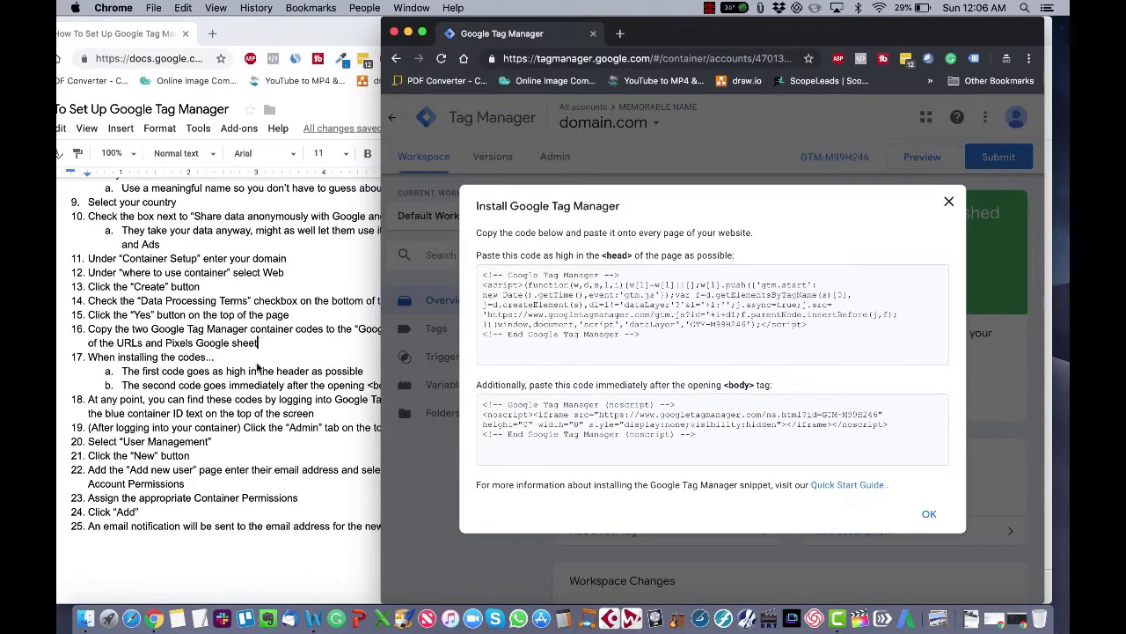
# Step: Copy the head container code into cell C3 under Google Tag Manager in the Google Tracking Pixels sheet
pyautogui.moveTo(278, 35); pyautogui.dragTo(328, 1)
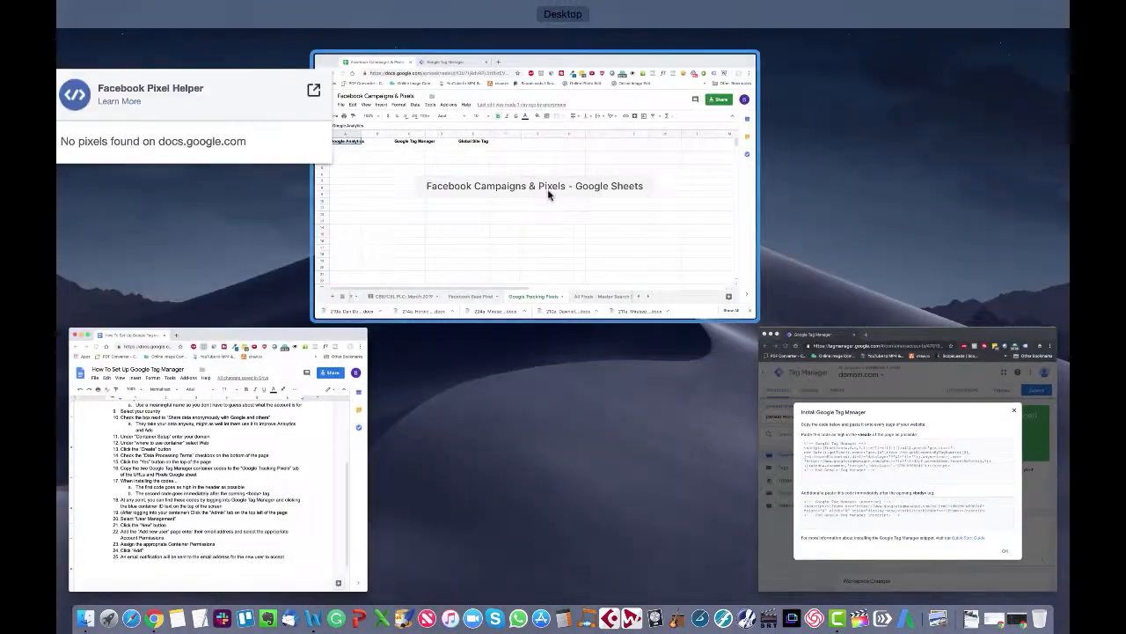
pyautogui.click(549, 190)
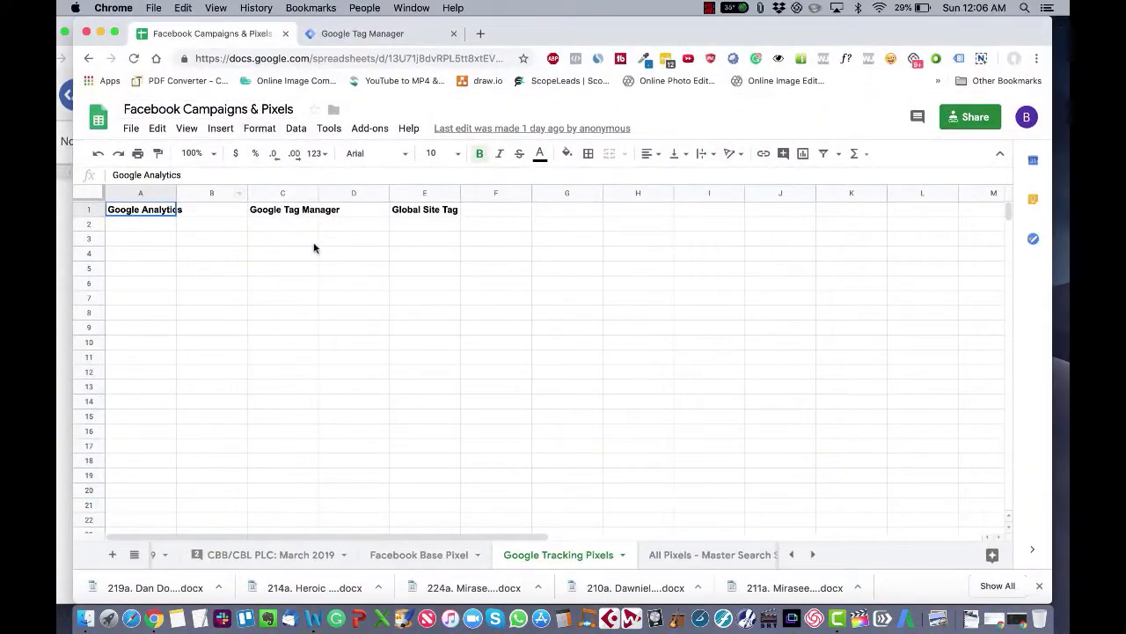
pyautogui.click(284, 243)
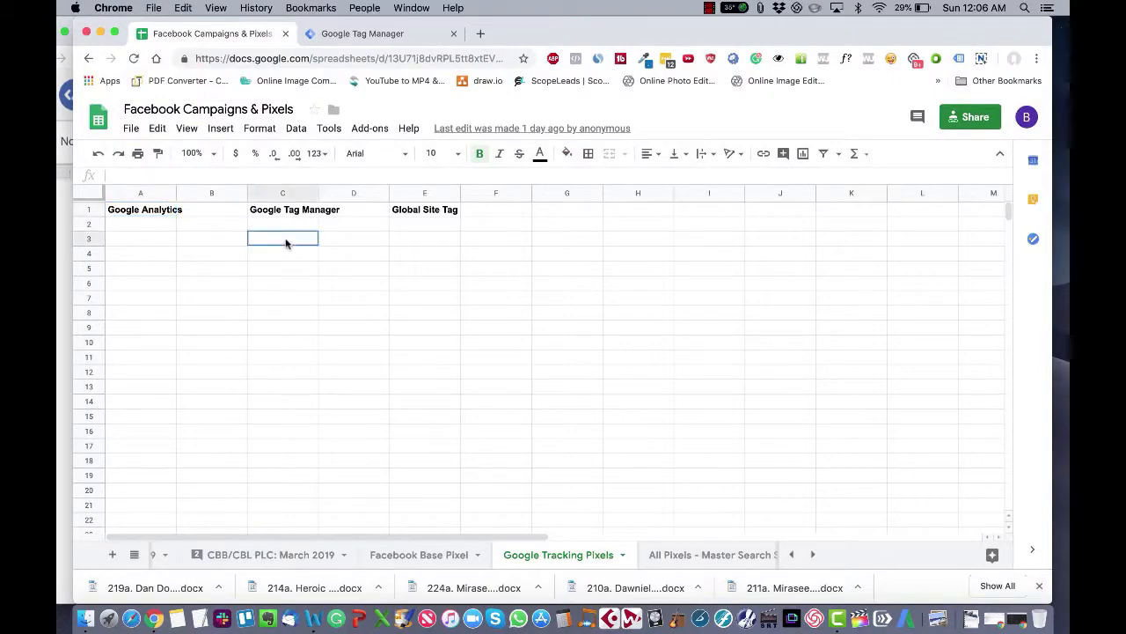
pyautogui.hotkey('ctrl', 'Up')
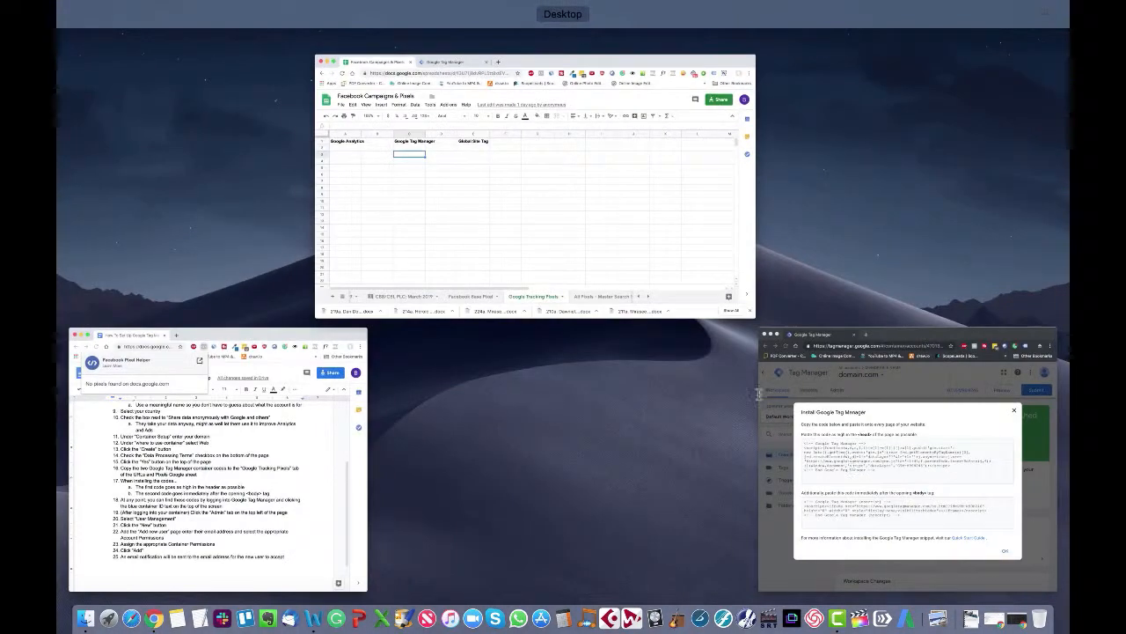
pyautogui.click(848, 464)
pyautogui.tripleClick(608, 318)
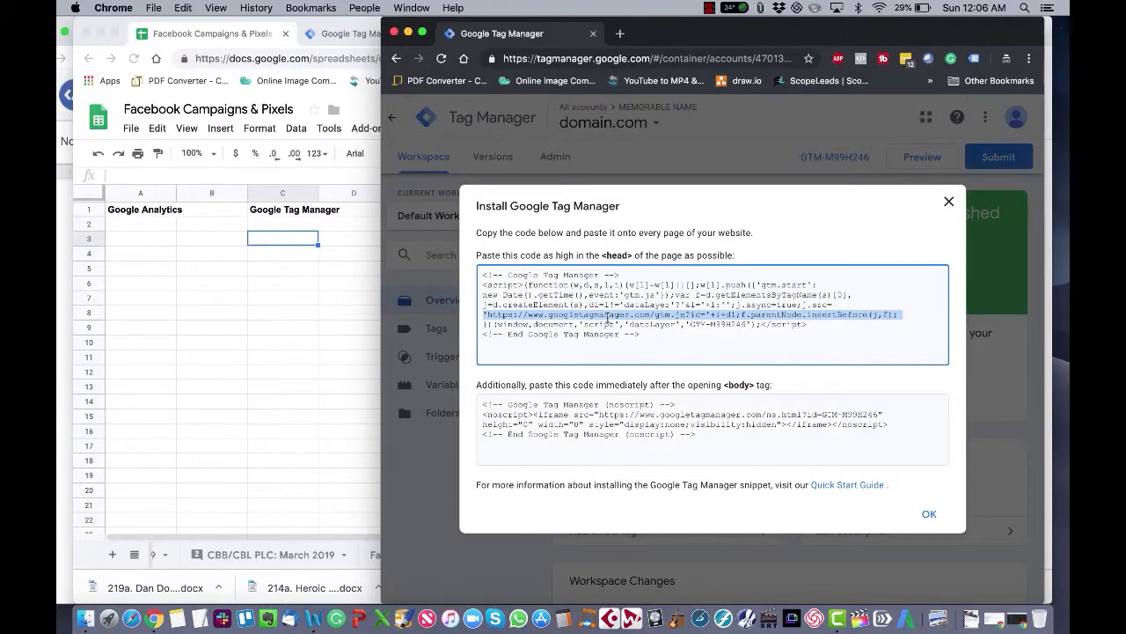
pyautogui.press('super+a')
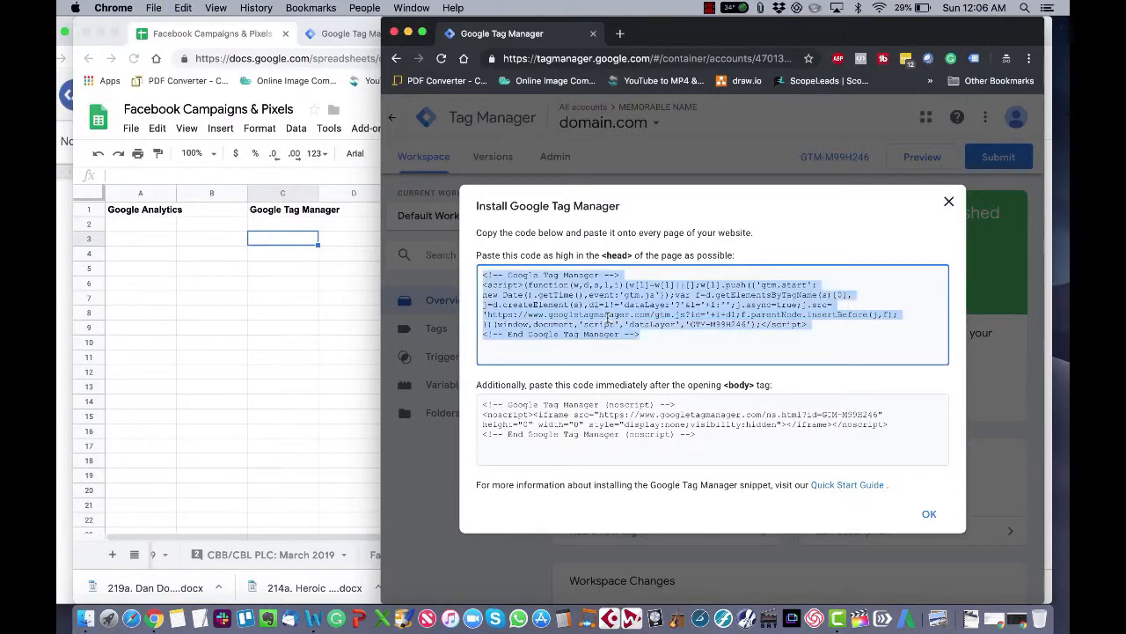
pyautogui.press('super+c')
pyautogui.click(257, 297)
pyautogui.doubleClick(264, 239)
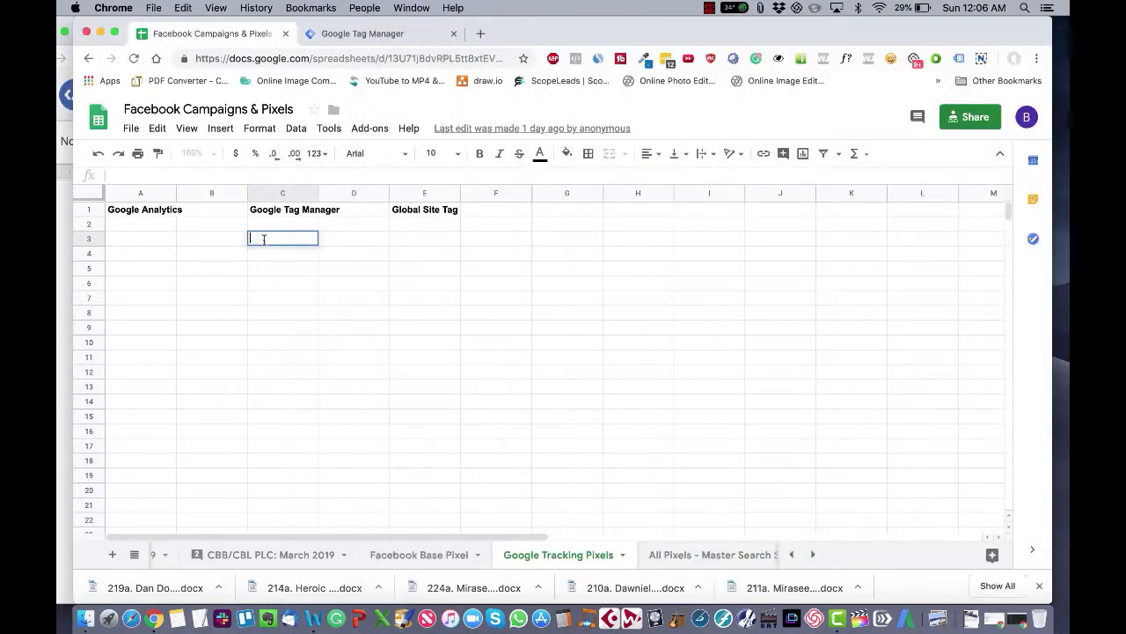
pyautogui.press('super+v')
pyautogui.press('Return')
# Step: Copy the body noscript container code into cell C5 of the Google Tracking Pixels sheet
pyautogui.hotkey('ctrl', 'Up')
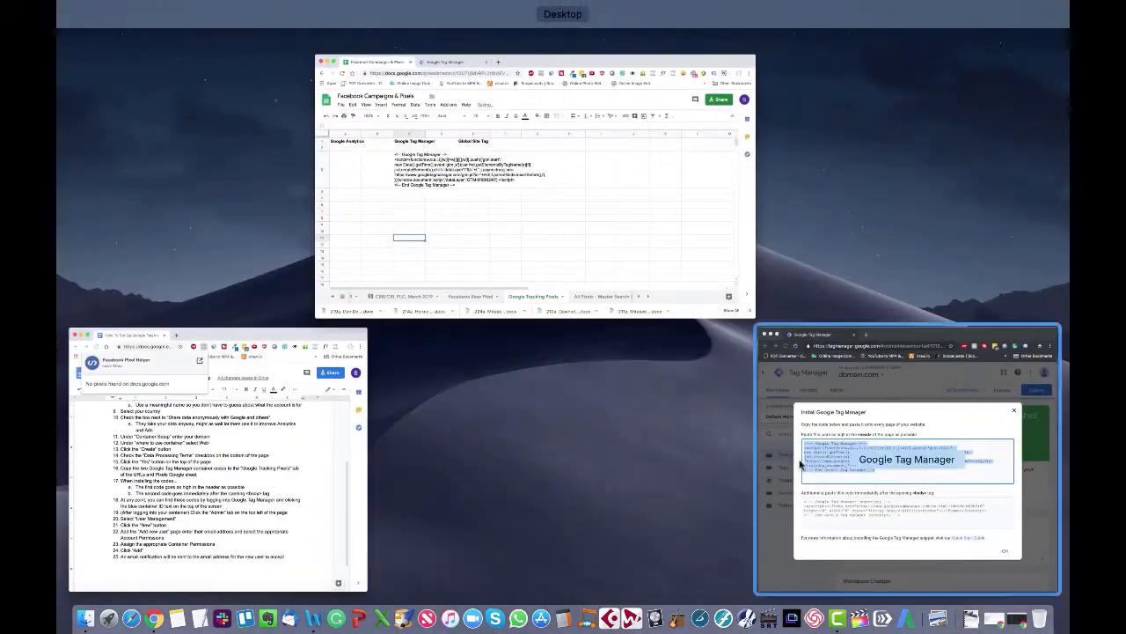
pyautogui.click(801, 464)
pyautogui.tripleClick(645, 421)
pyautogui.press('super+a')
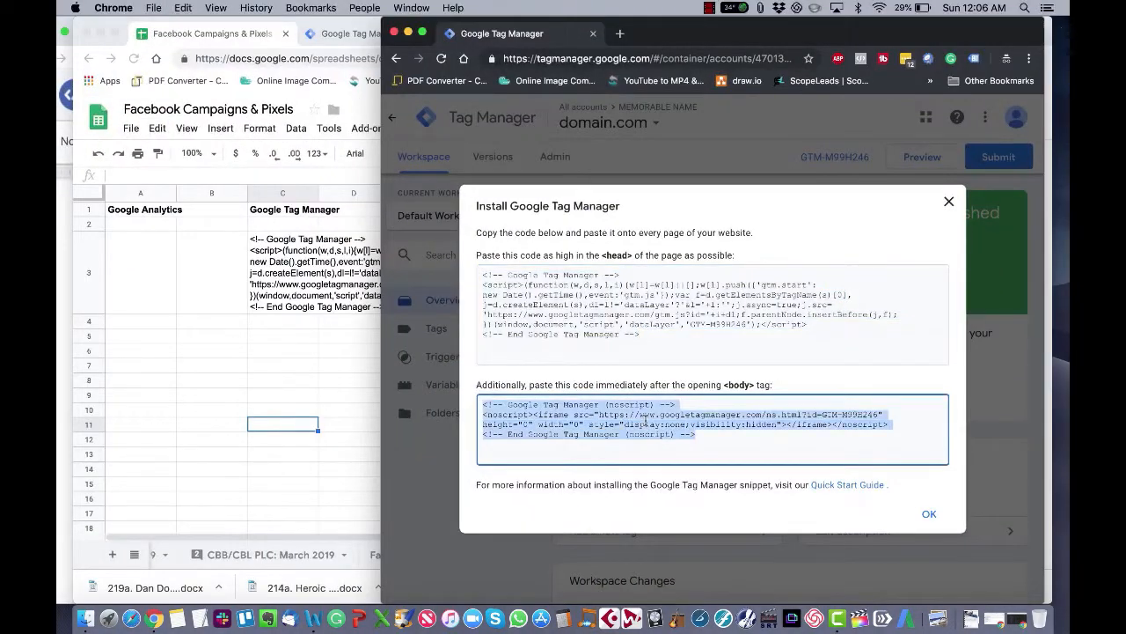
pyautogui.press('super+c')
pyautogui.click(290, 428)
pyautogui.doubleClick(267, 335)
pyautogui.press('super+v')
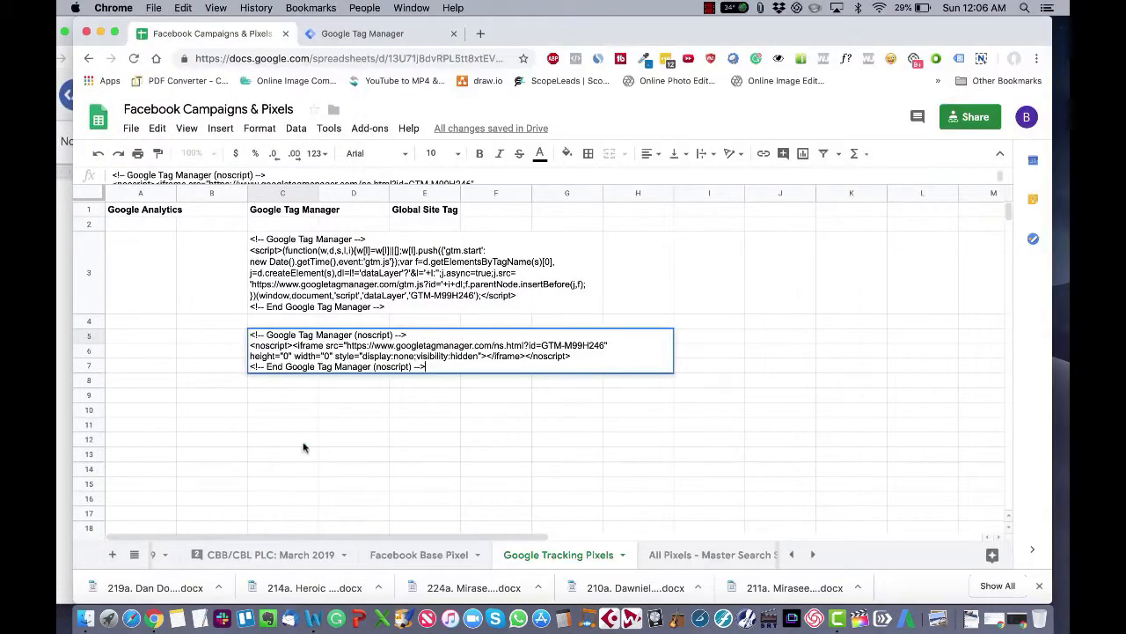
pyautogui.click(303, 447)
# Step: Close the Install Google Tag Manager dialog
pyautogui.hotkey('ctrl', 'Up')
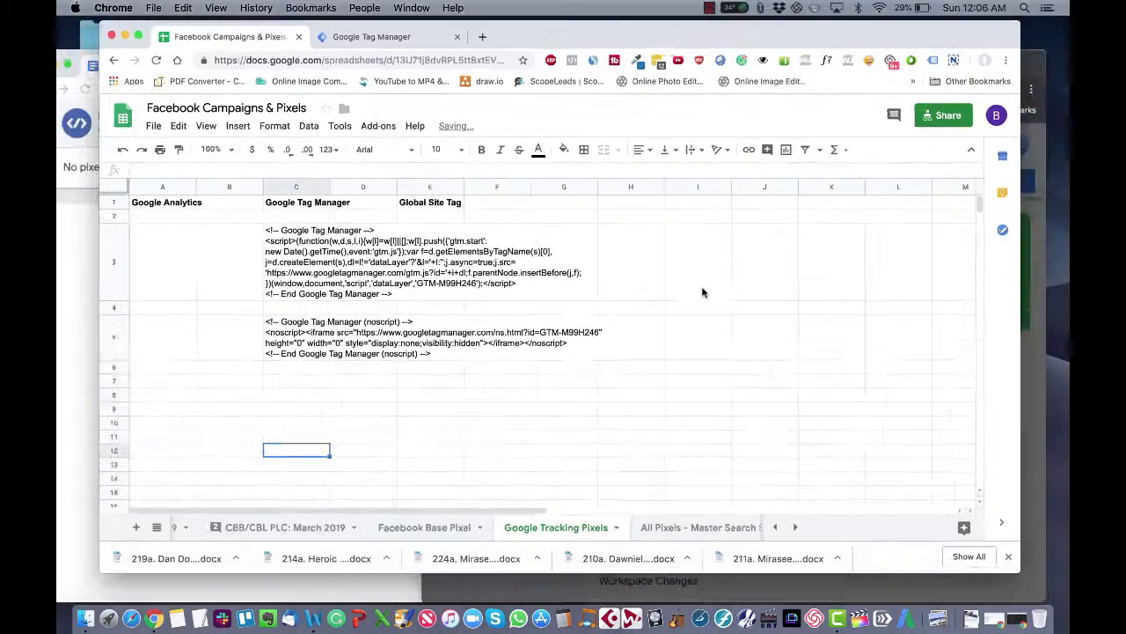
pyautogui.click(902, 466)
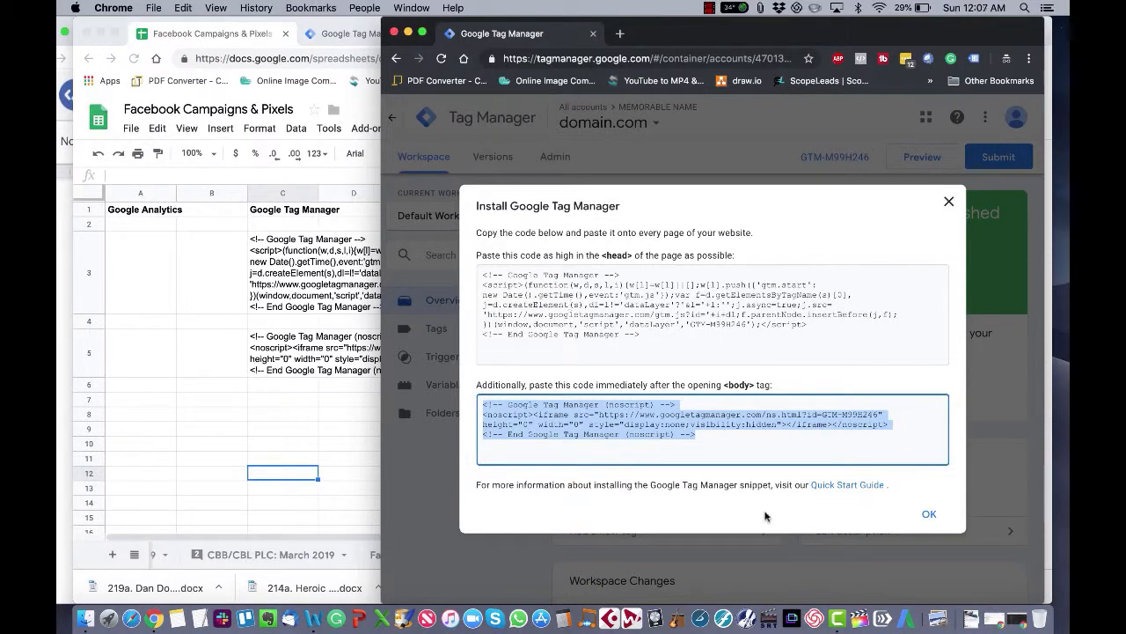
pyautogui.click(921, 525)
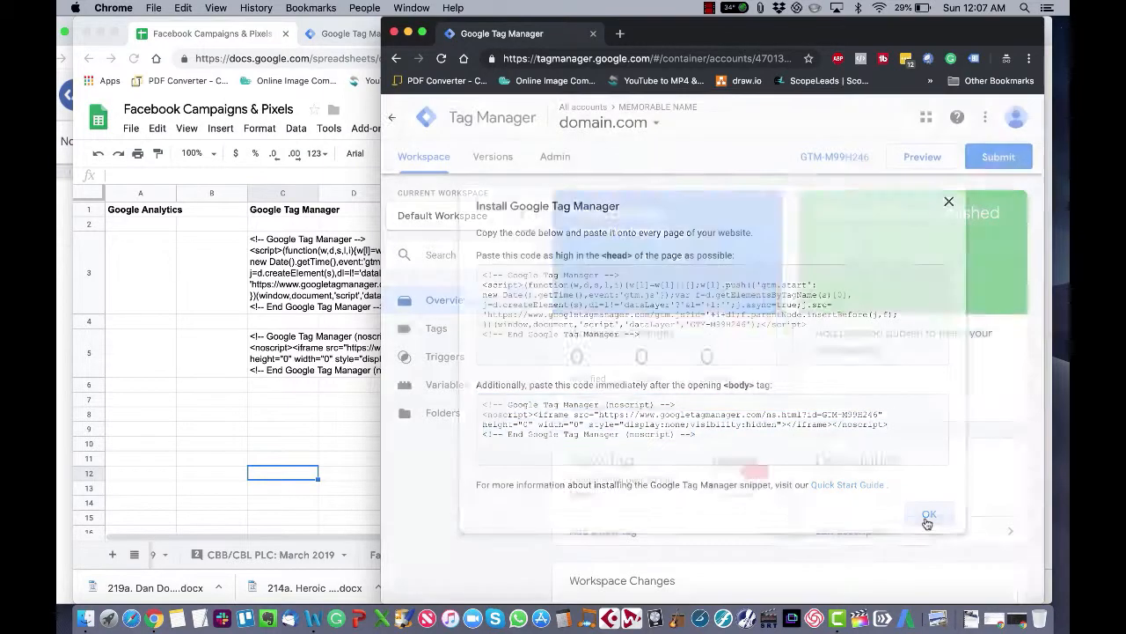
pyautogui.click(302, 378)
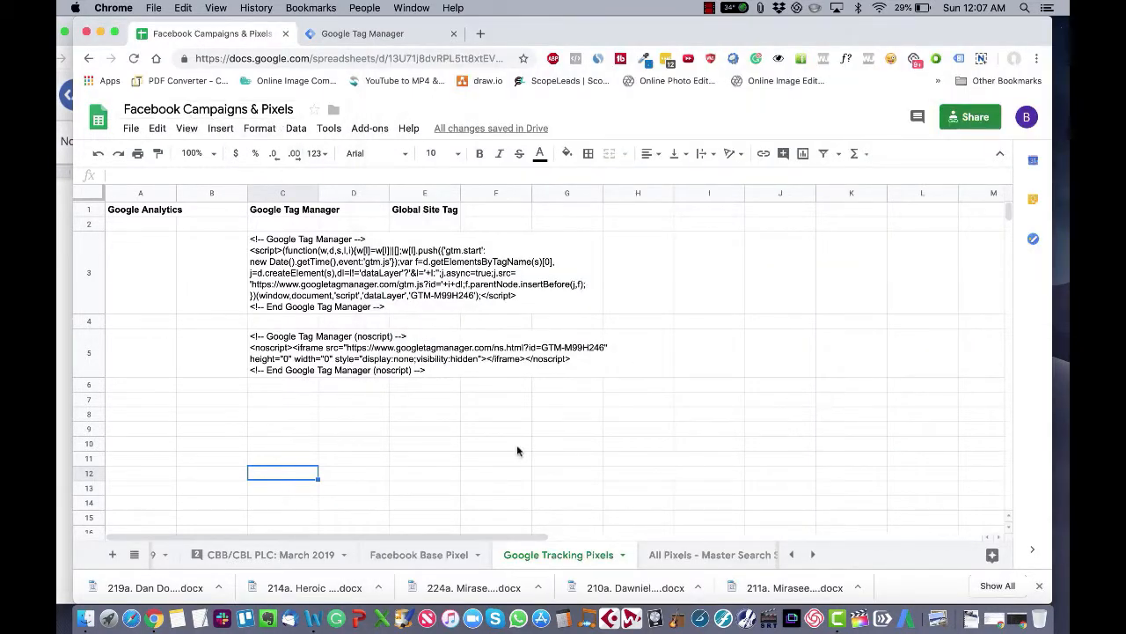
# Step: Review the instructions on installing the codes and inspect the two pasted code cells
pyautogui.click(58, 292)
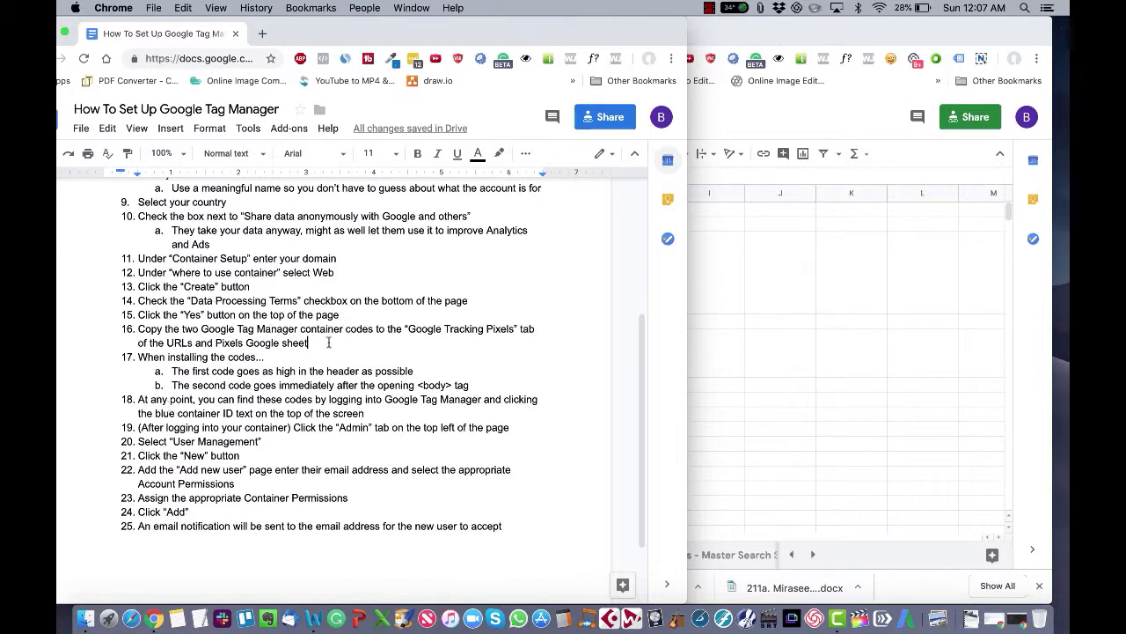
pyautogui.moveTo(265, 356); pyautogui.dragTo(111, 356)
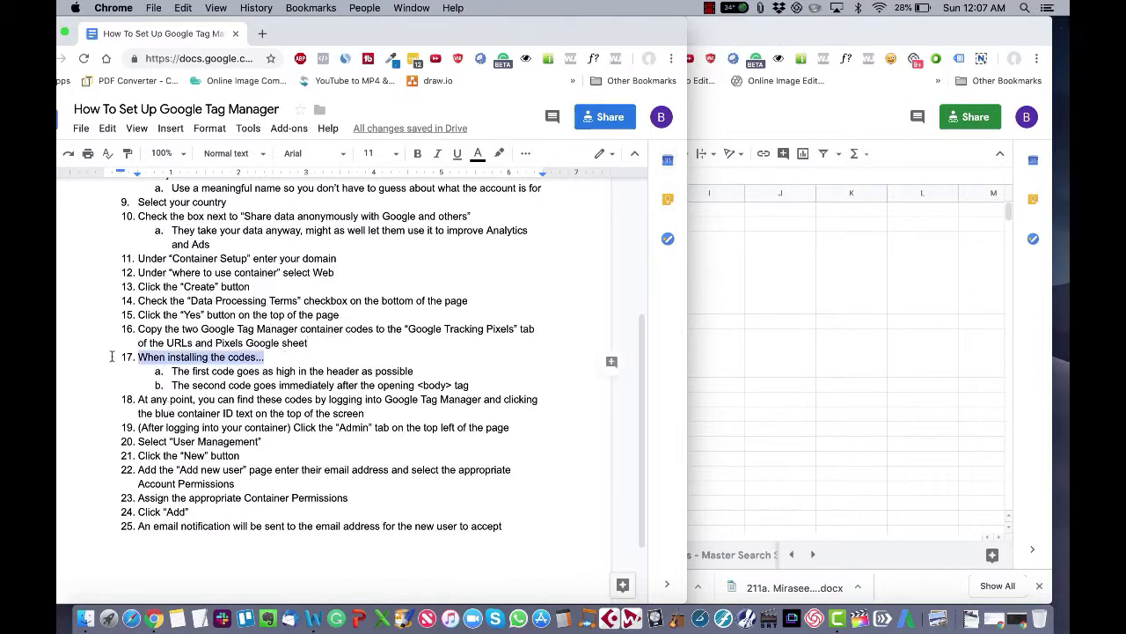
pyautogui.click(778, 392)
pyautogui.doubleClick(264, 270)
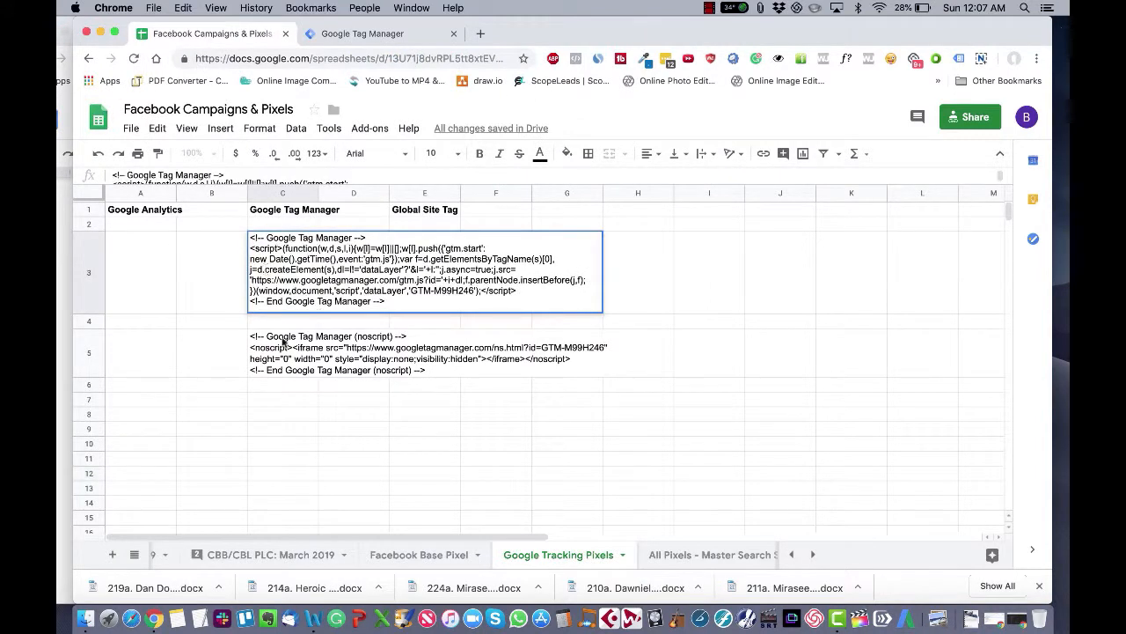
pyautogui.doubleClick(282, 345)
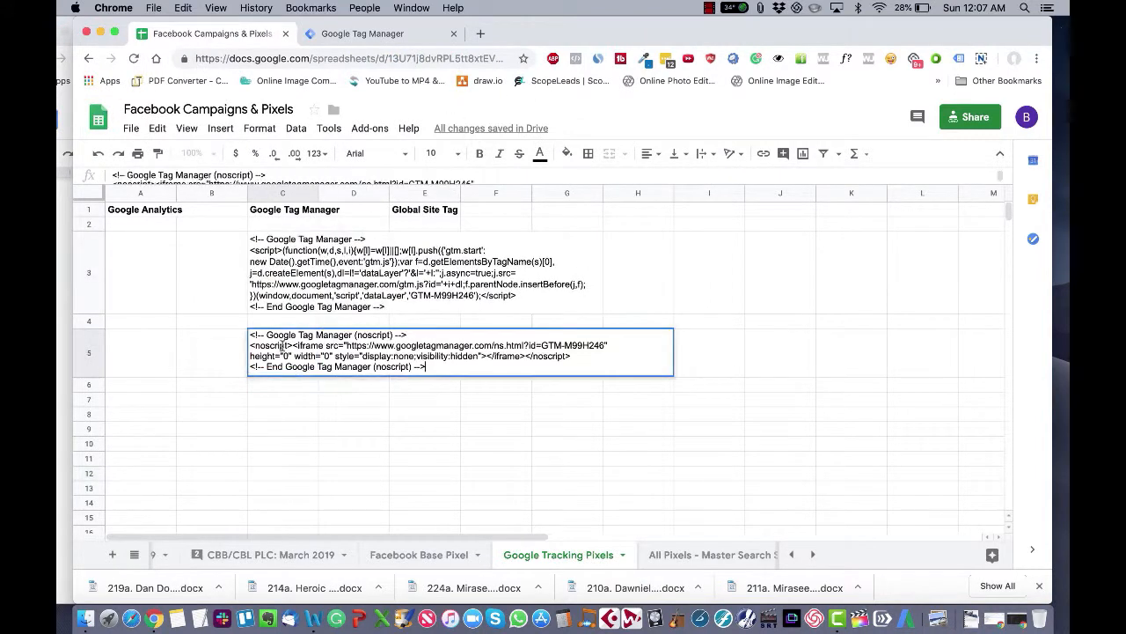
# Step: Open clickfunnels.com in the Tag Manager tab and go to its login page
pyautogui.click(361, 34)
pyautogui.click(357, 56)
pyautogui.write('click')
pyautogui.press('Return')
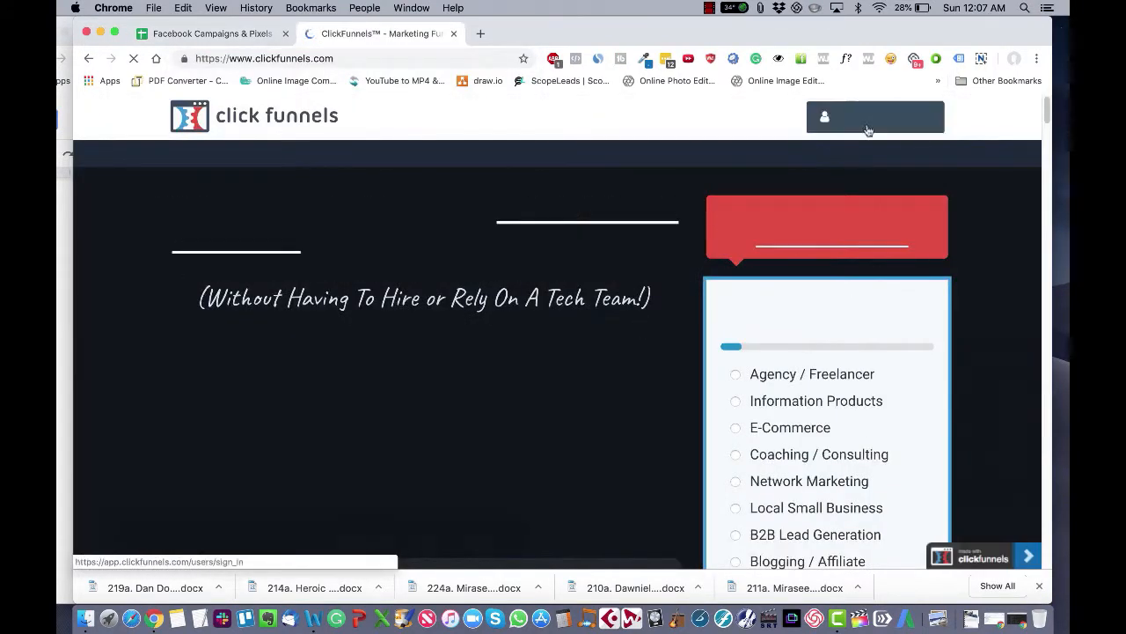
pyautogui.click(866, 129)
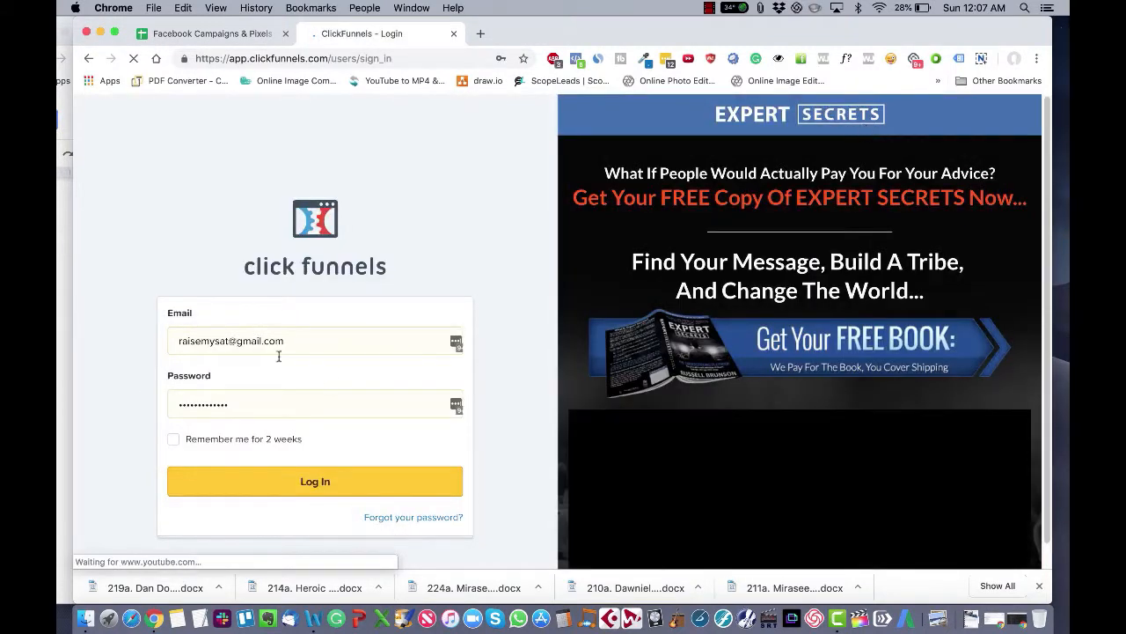
# Step: Log in to ClickFunnels with a saved e-mail address and password, then open the funnels list
pyautogui.click(249, 345)
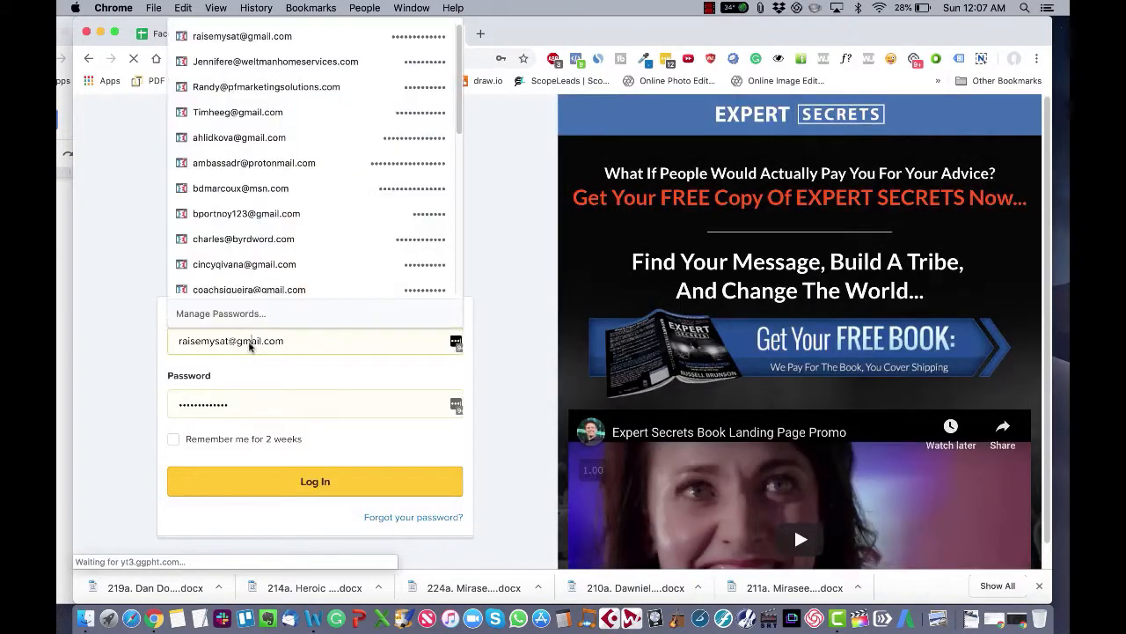
pyautogui.click(254, 40)
pyautogui.click(239, 346)
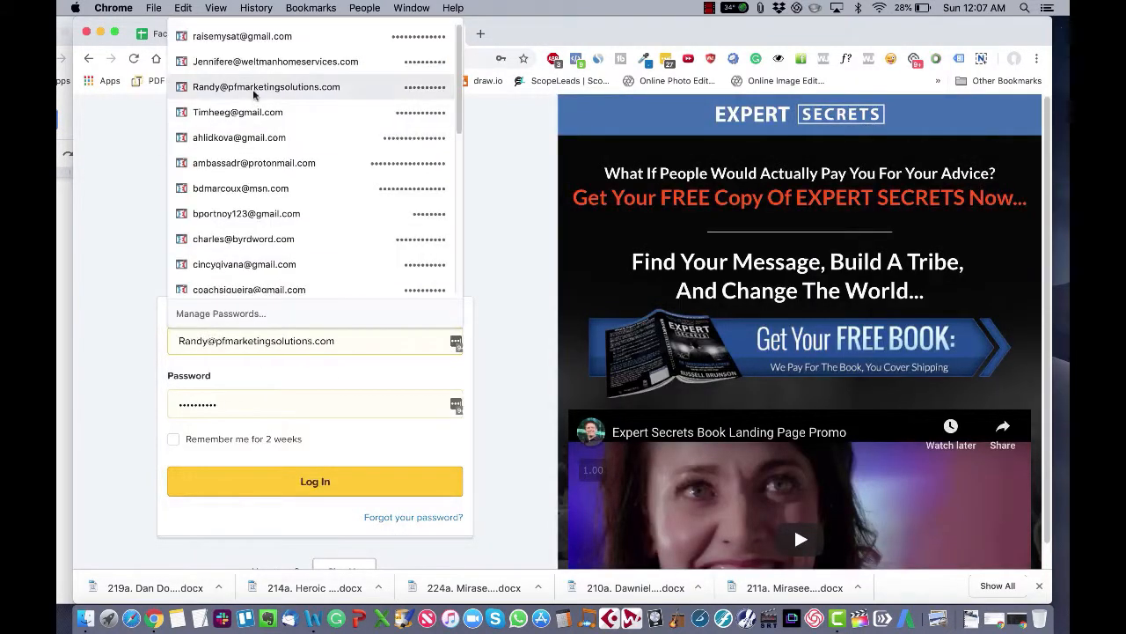
pyautogui.scroll(-1, 252, 111)
pyautogui.click(246, 166)
pyautogui.press('Return')
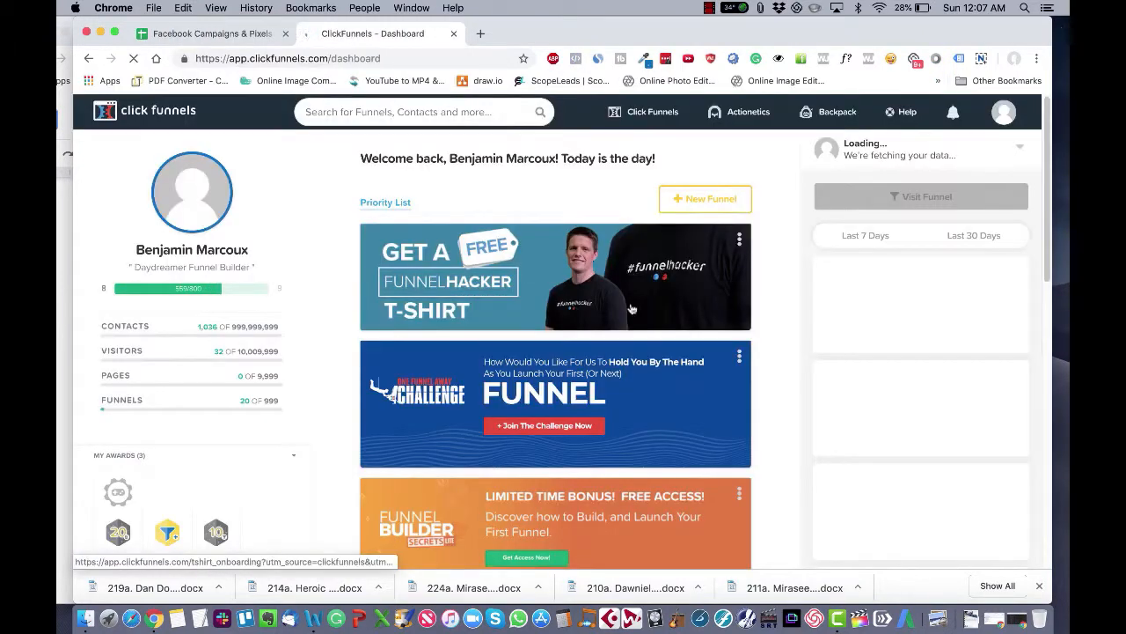
pyautogui.moveTo(626, 113)
pyautogui.click(631, 147)
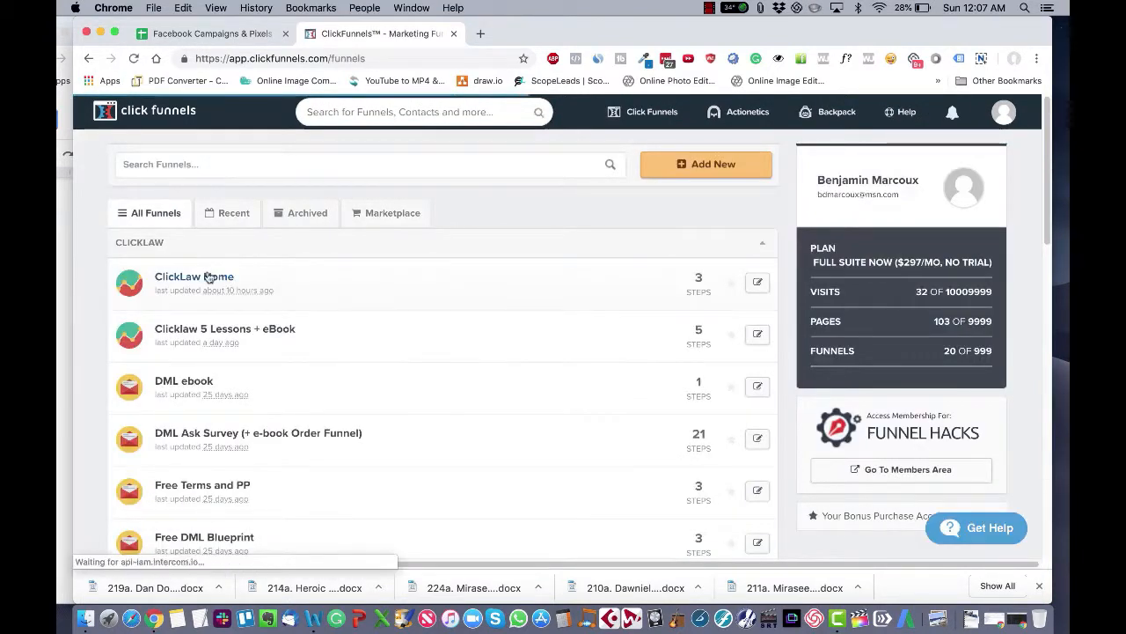
# Step: Open the Solar Lead Gen CA funnel from the funnels list and go to its settings
pyautogui.scroll(-5, 252, 377)
pyautogui.scroll(-2, 256, 376)
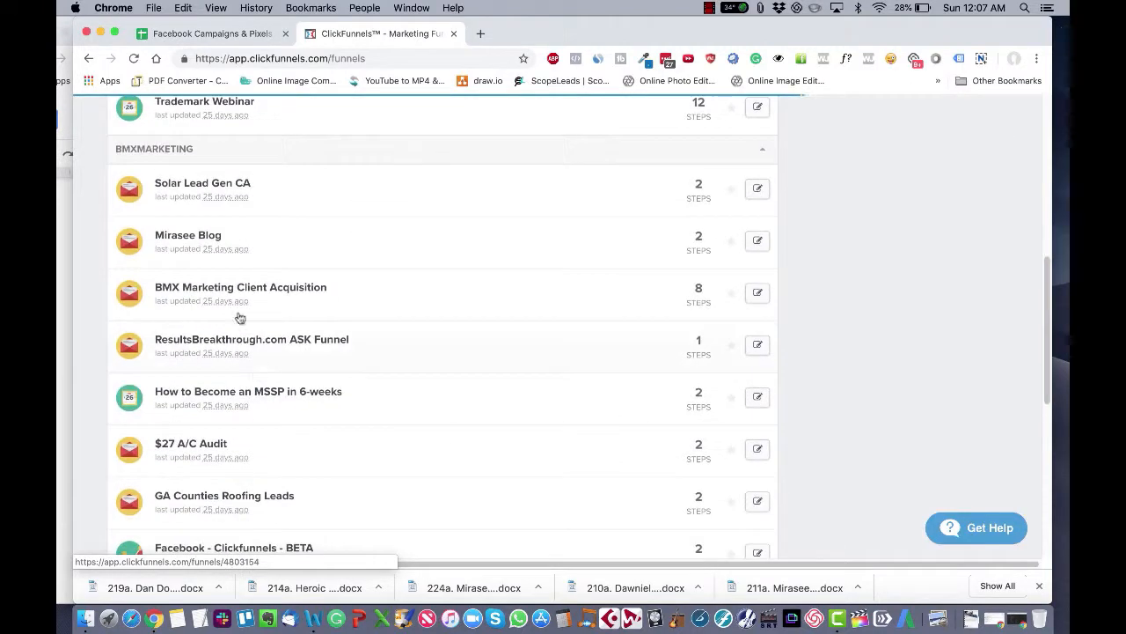
pyautogui.click(201, 187)
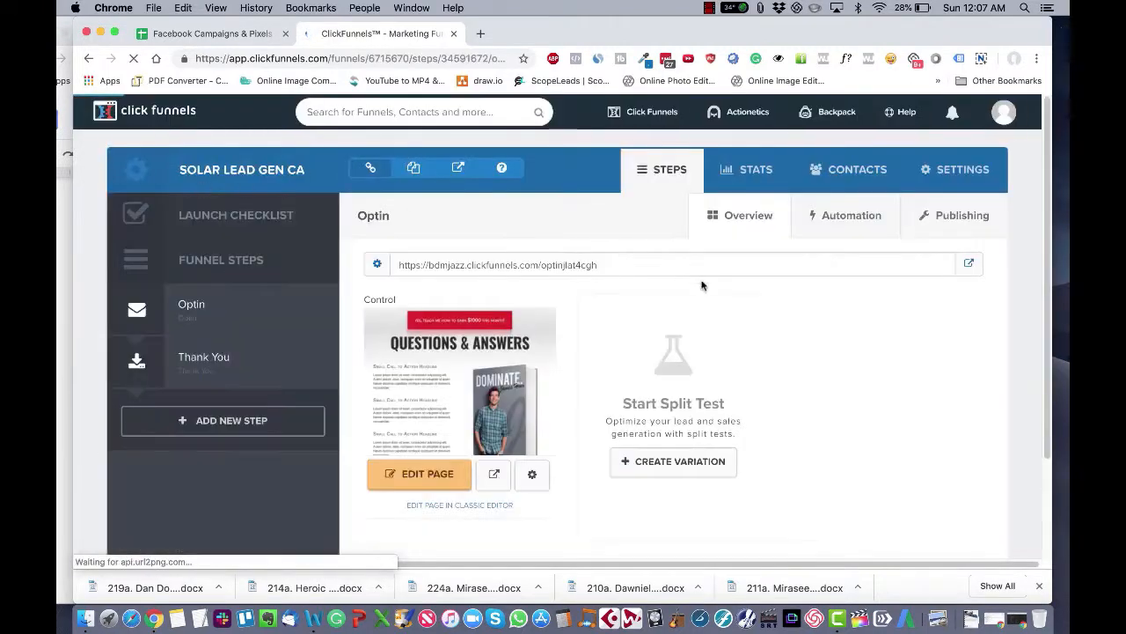
pyautogui.click(959, 181)
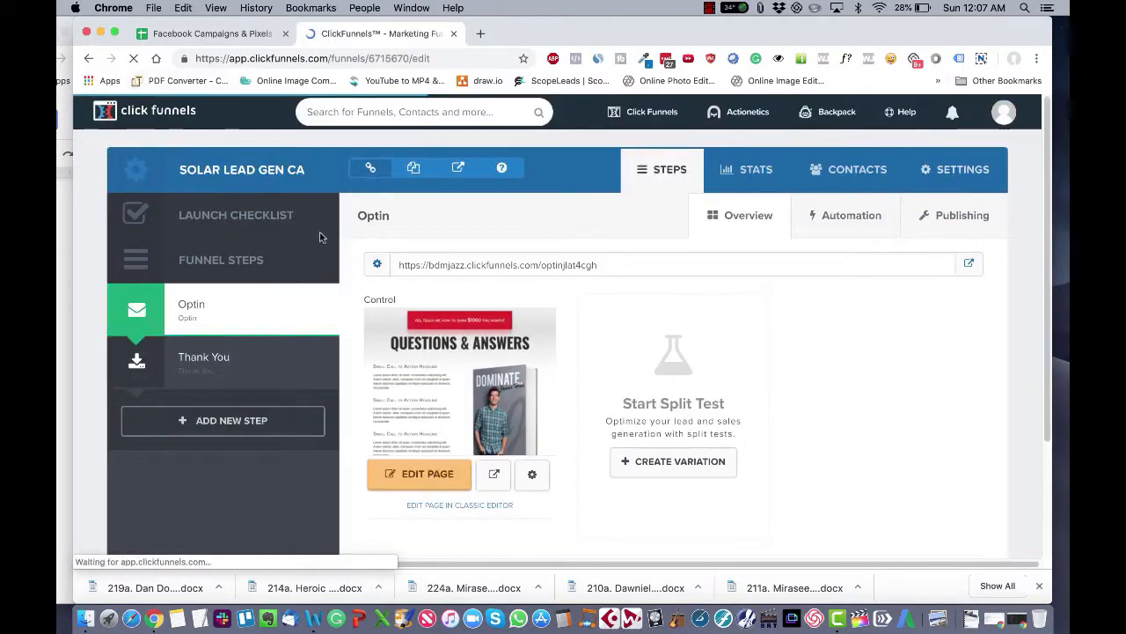
# Step: Switch to the Google Tracking Pixels sheet and copy the first Google Tag Manager code cell
pyautogui.scroll(-2, 519, 396)
pyautogui.moveTo(523, 407); pyautogui.dragTo(772, 403)
pyautogui.click(58, 310)
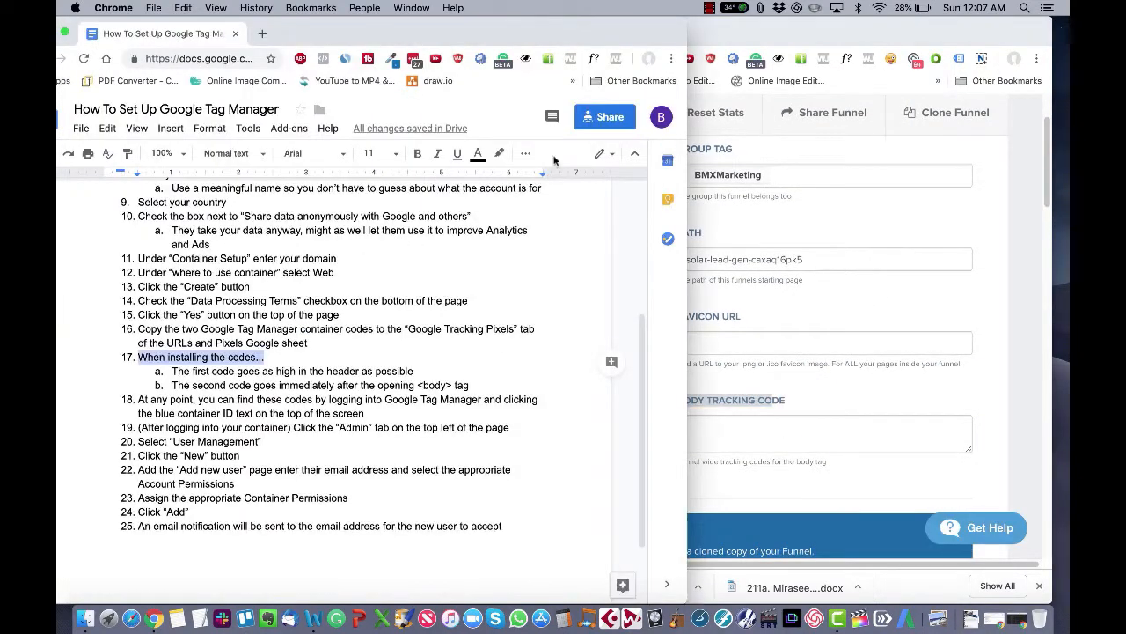
pyautogui.click(727, 48)
pyautogui.click(229, 38)
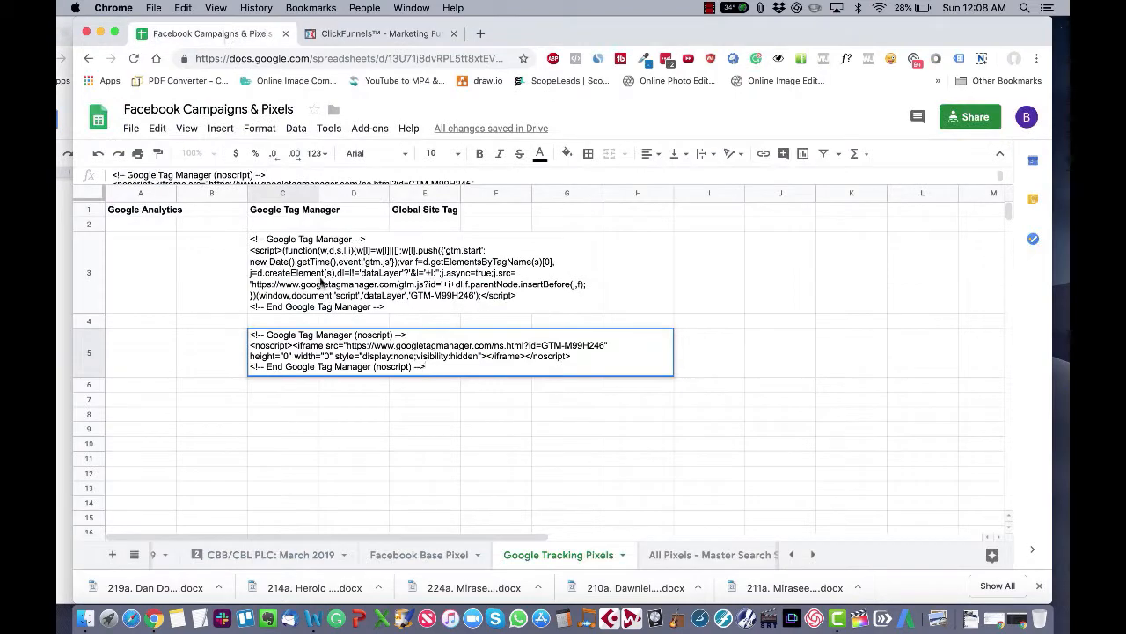
pyautogui.click(322, 283)
pyautogui.click(290, 283)
pyautogui.hotkey('ctrl', 'c')
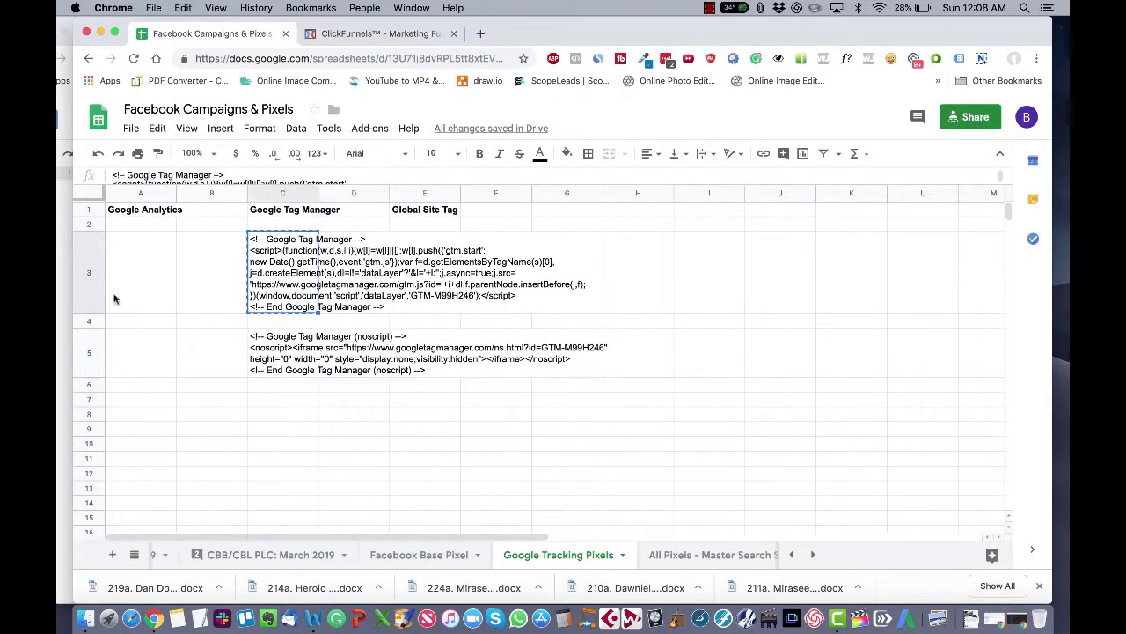
# Step: Paste the head code into the funnel's Head Tracking Code field and delete the quotes around it
pyautogui.click(378, 33)
pyautogui.click(475, 440)
pyautogui.press('super+v')
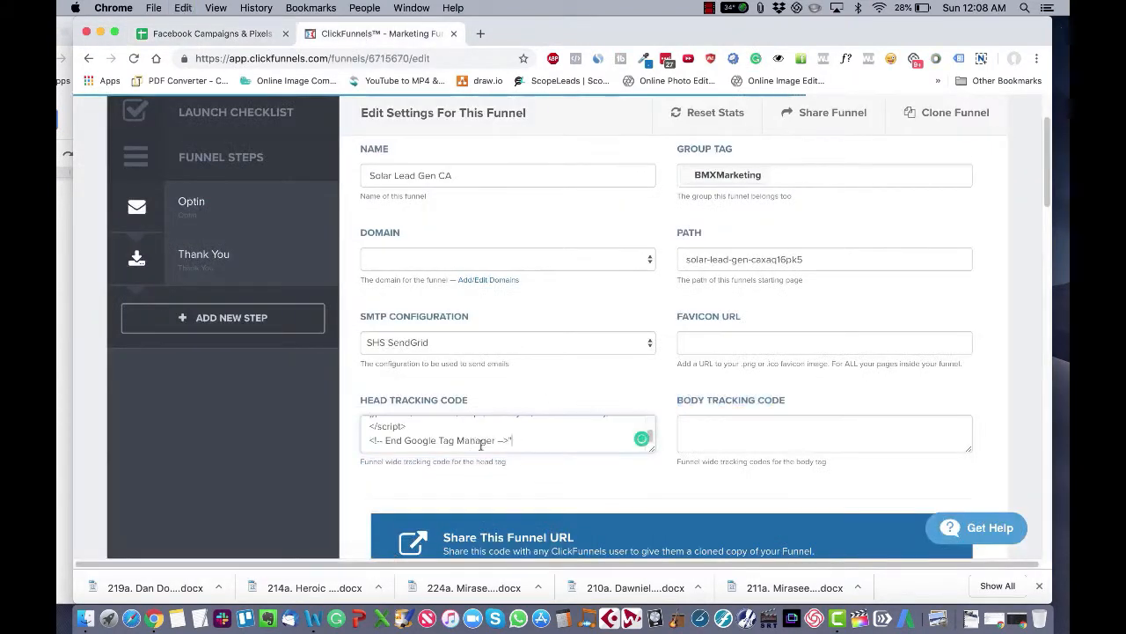
pyautogui.press('BackSpace')
pyautogui.scroll(5, 412, 419)
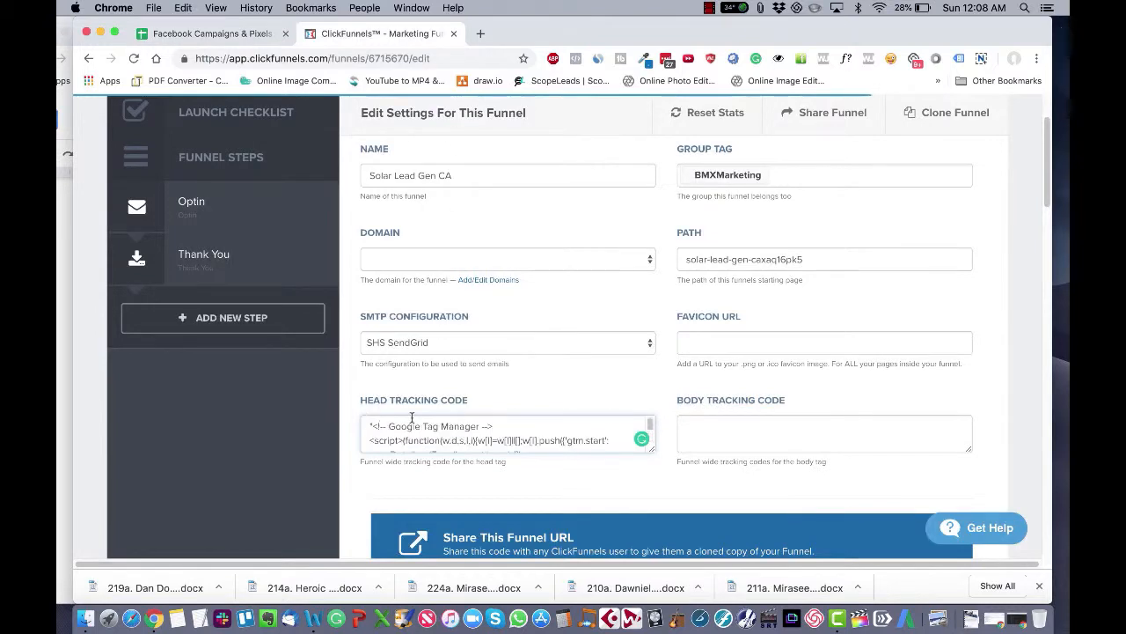
pyautogui.click(376, 425)
pyautogui.press('BackSpace')
# Step: Add instruction item c, "Make sure there are NO QUOTES around the code", under step 17 in the guide
pyautogui.click(59, 334)
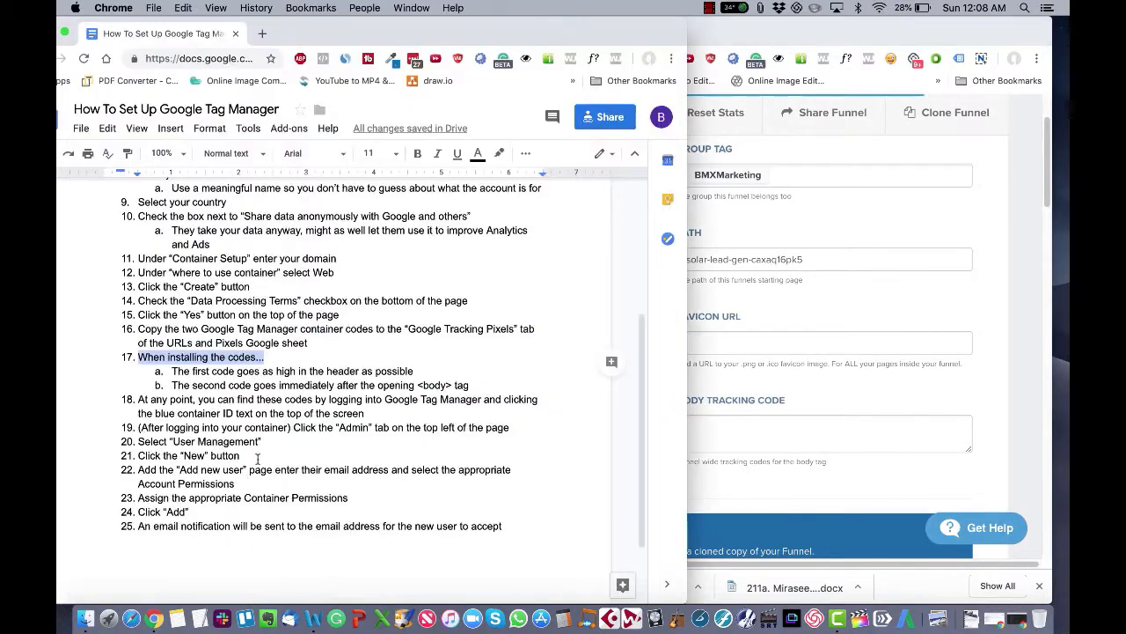
pyautogui.click(489, 382)
pyautogui.press('Return')
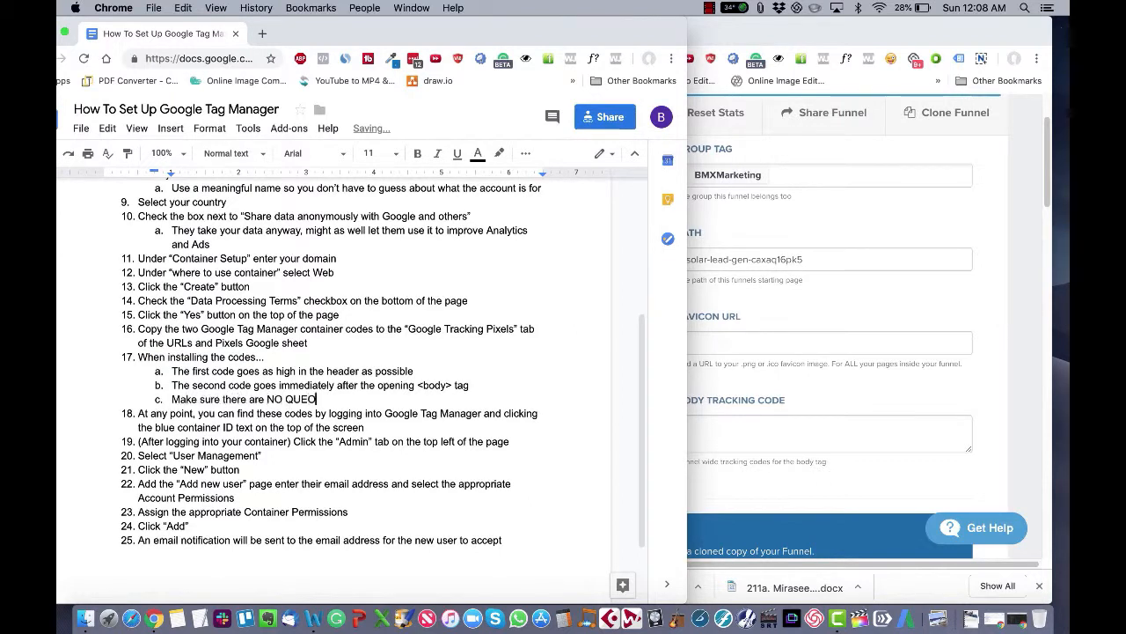
pyautogui.write('around the code')
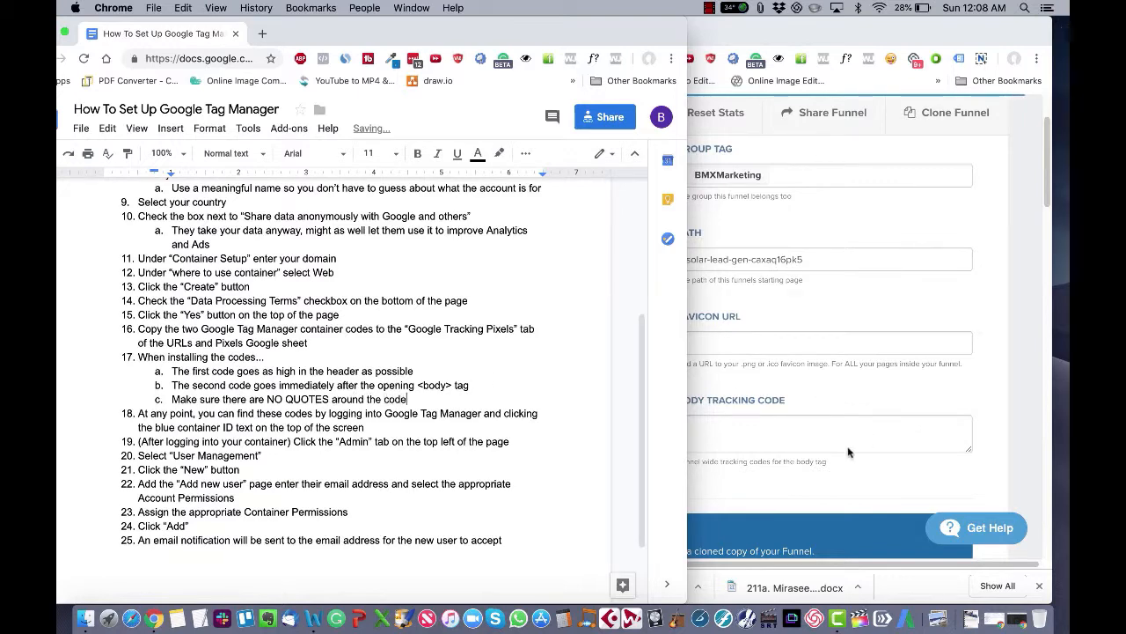
# Step: Switch to the sheet and copy the second Google Tag Manager (noscript) code cell
pyautogui.click(849, 451)
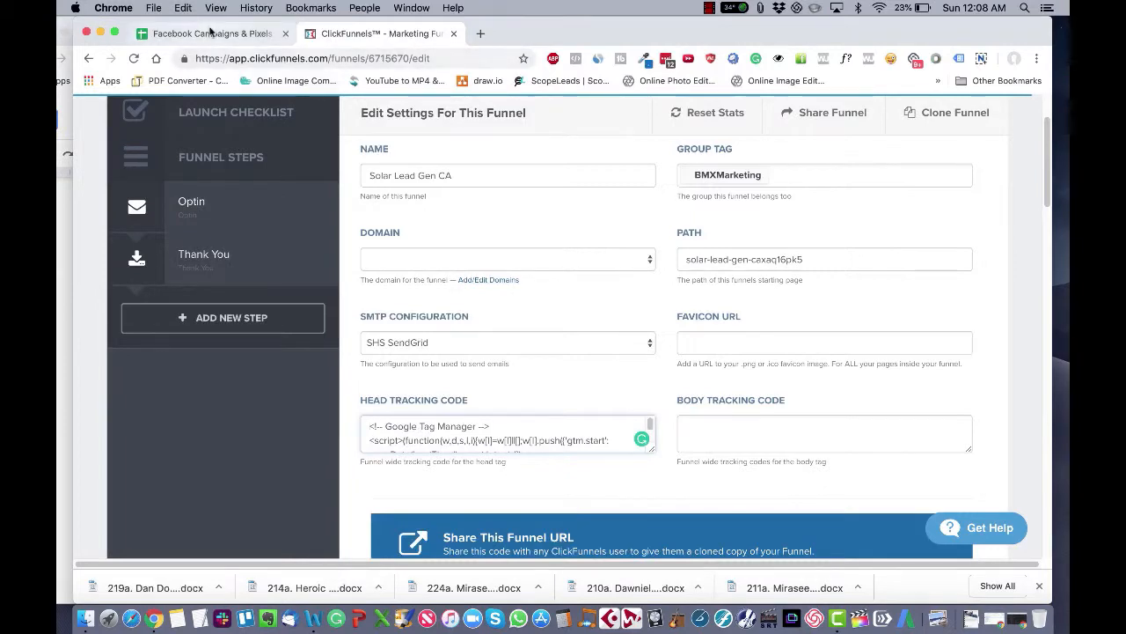
pyautogui.click(211, 33)
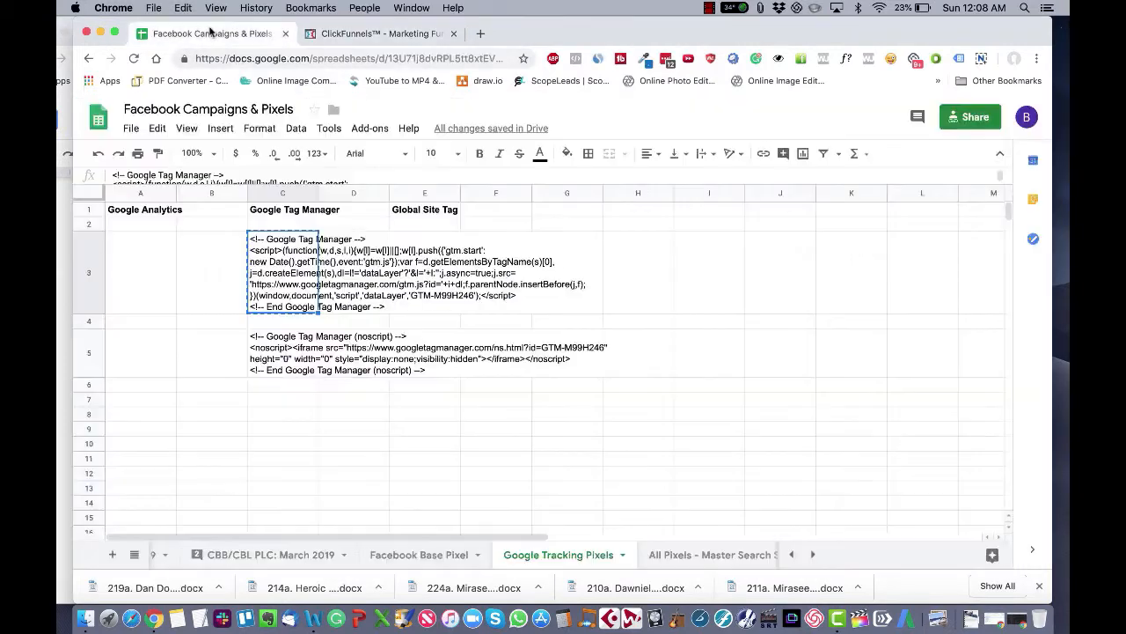
pyautogui.tripleClick(269, 368)
pyautogui.click(281, 347)
pyautogui.press('super+a')
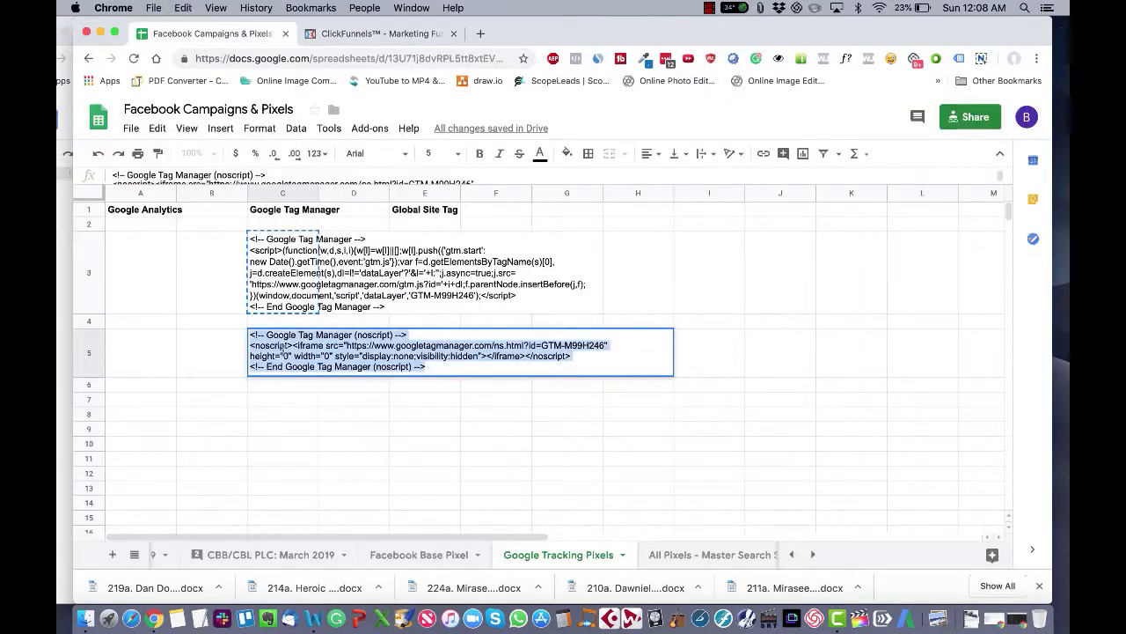
pyautogui.press('super+c')
# Step: Paste the noscript code into the Body Tracking Code field and save the funnel settings
pyautogui.click(384, 32)
pyautogui.click(709, 432)
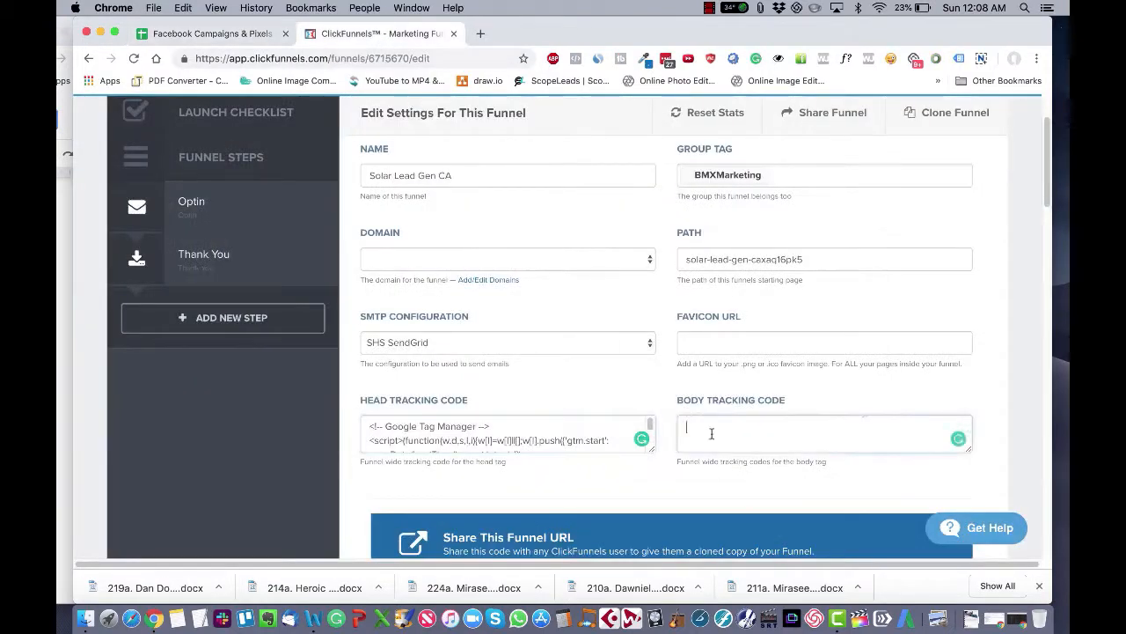
pyautogui.press('super+v')
pyautogui.scroll(-15, 716, 489)
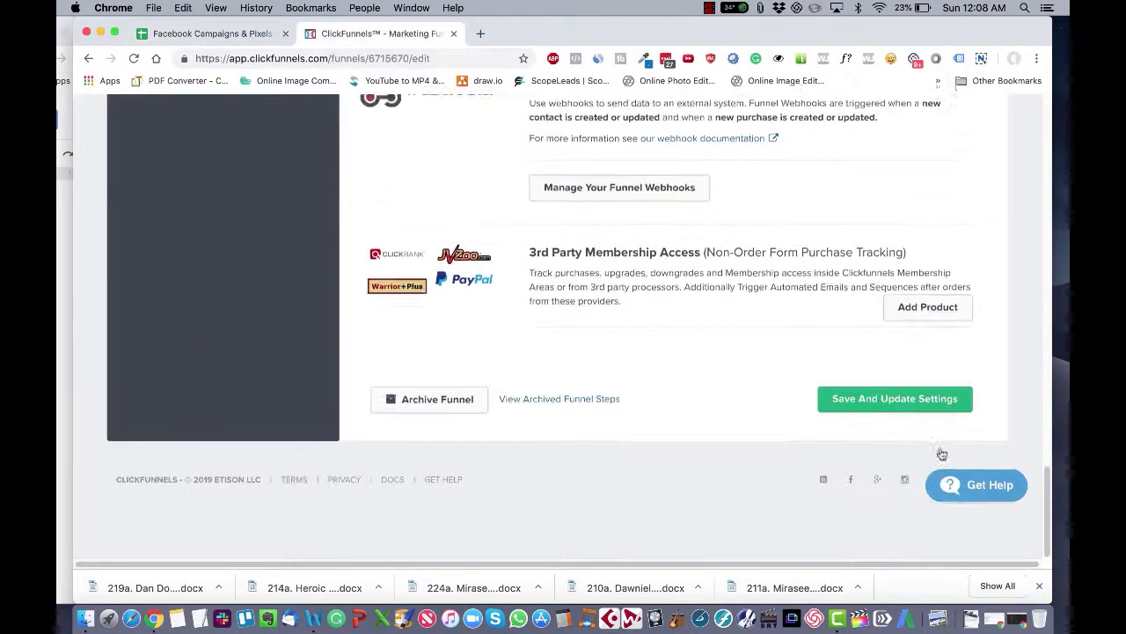
pyautogui.click(884, 442)
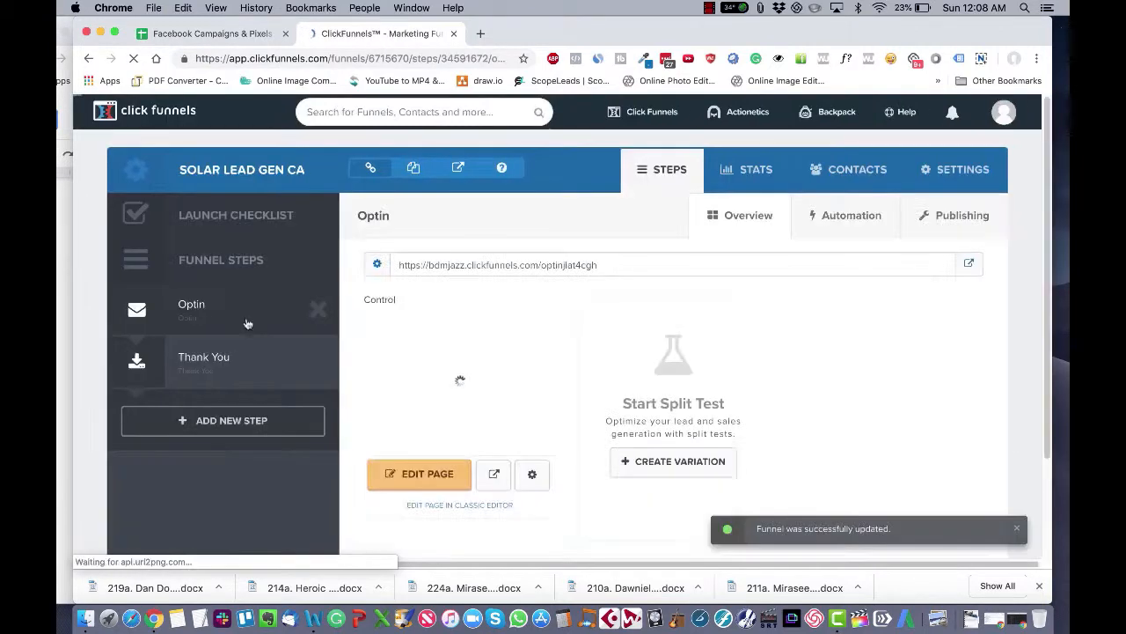
# Step: Close the spreadsheet and ClickFunnels tabs
pyautogui.click(58, 329)
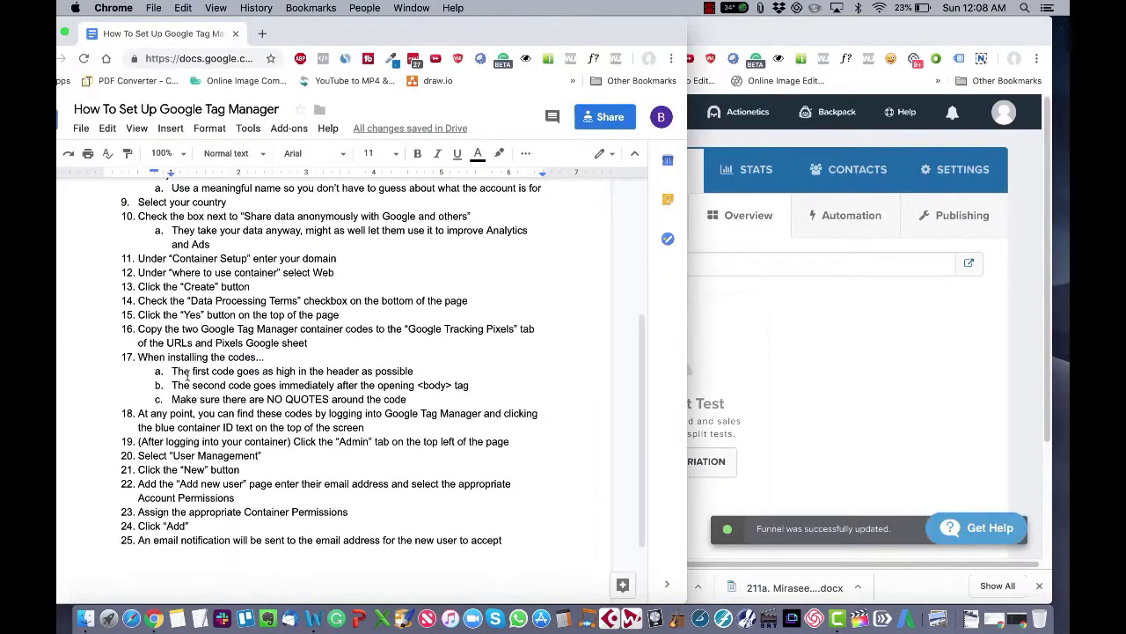
pyautogui.scroll(-2, 188, 376)
pyautogui.scroll(-1, 187, 376)
pyautogui.click(777, 36)
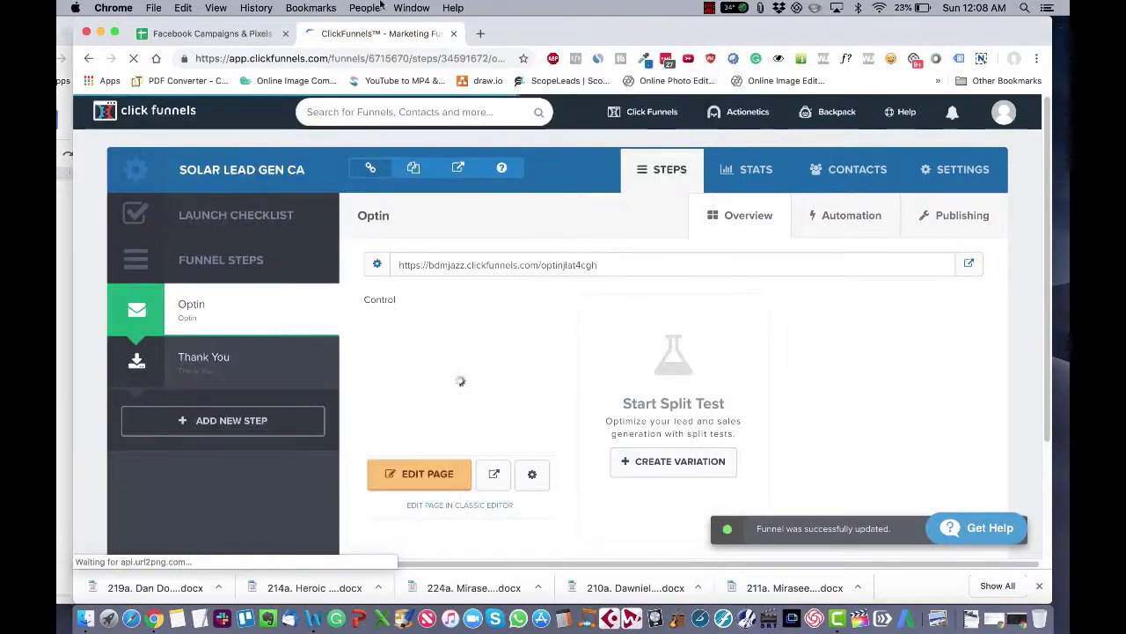
pyautogui.click(216, 33)
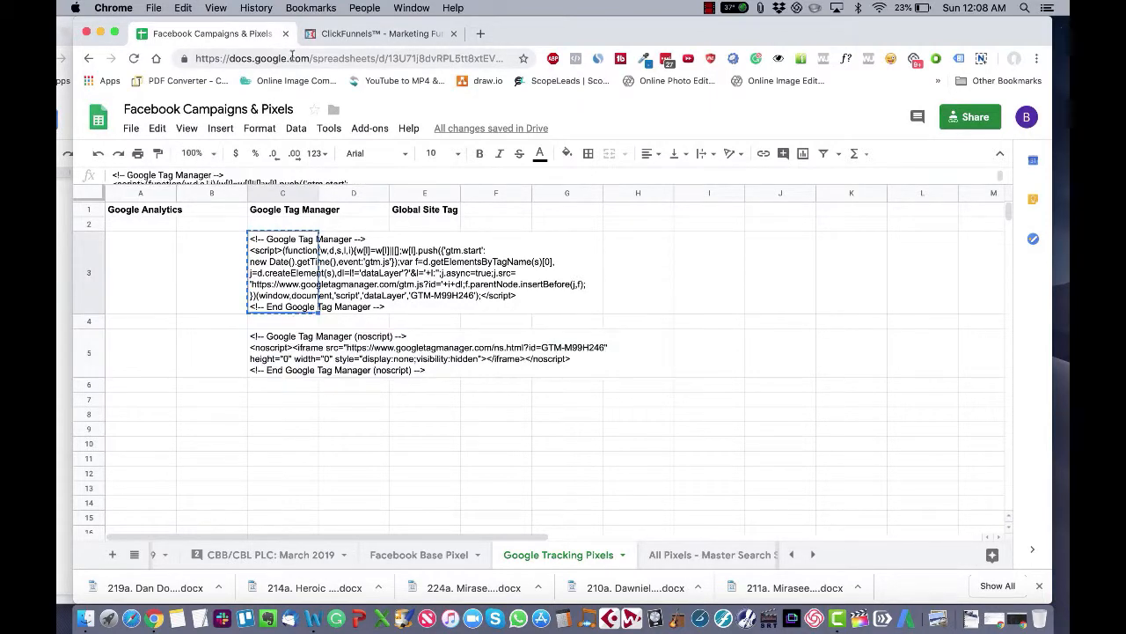
pyautogui.click(284, 35)
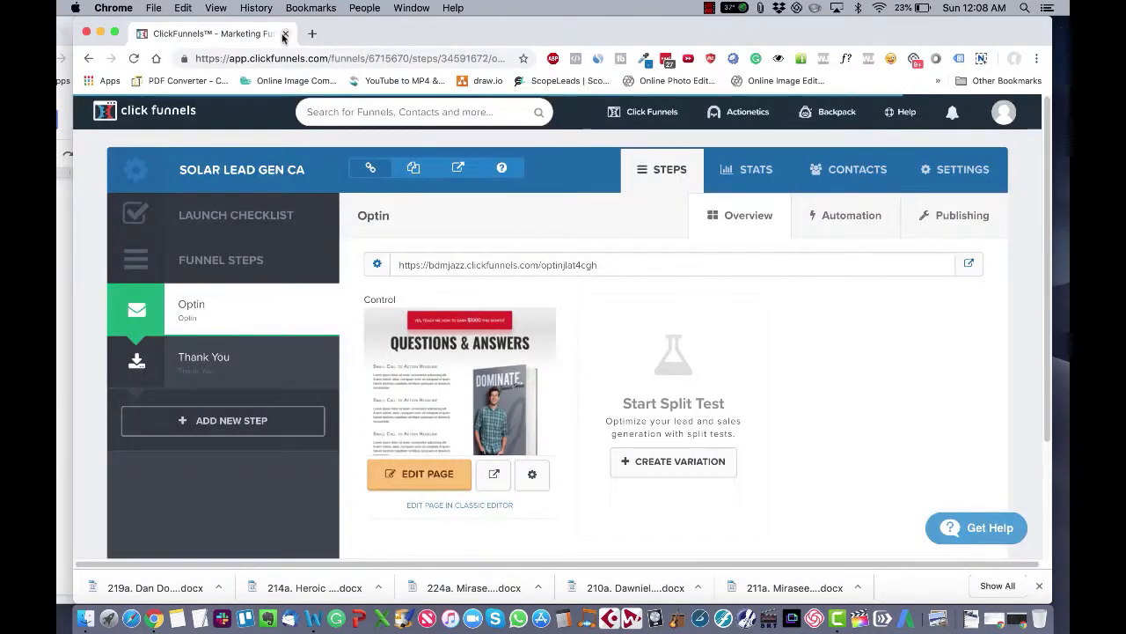
pyautogui.click(284, 34)
# Step: Open the Install Google Tag Manager dialog from the container ID in Tag Manager
pyautogui.click(831, 189)
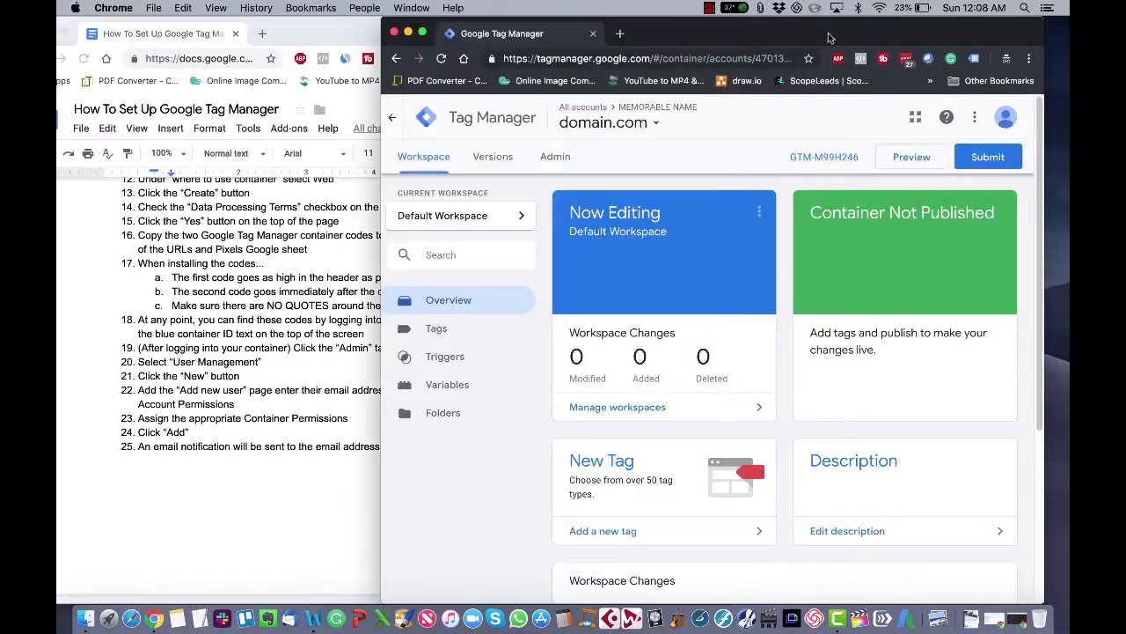
pyautogui.click(815, 158)
pyautogui.click(633, 331)
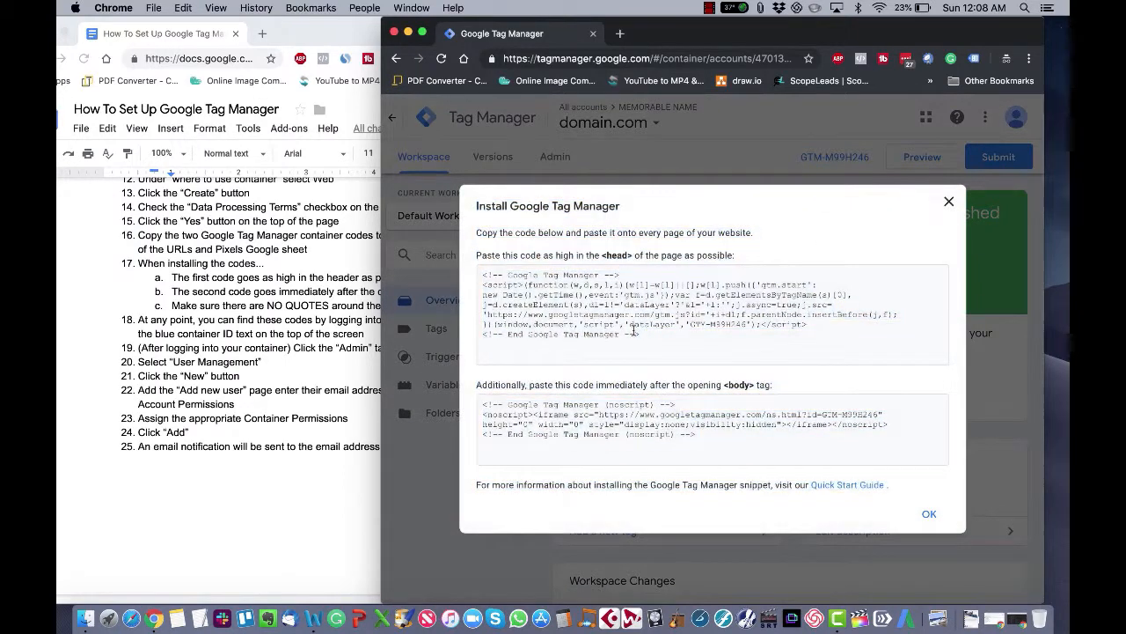